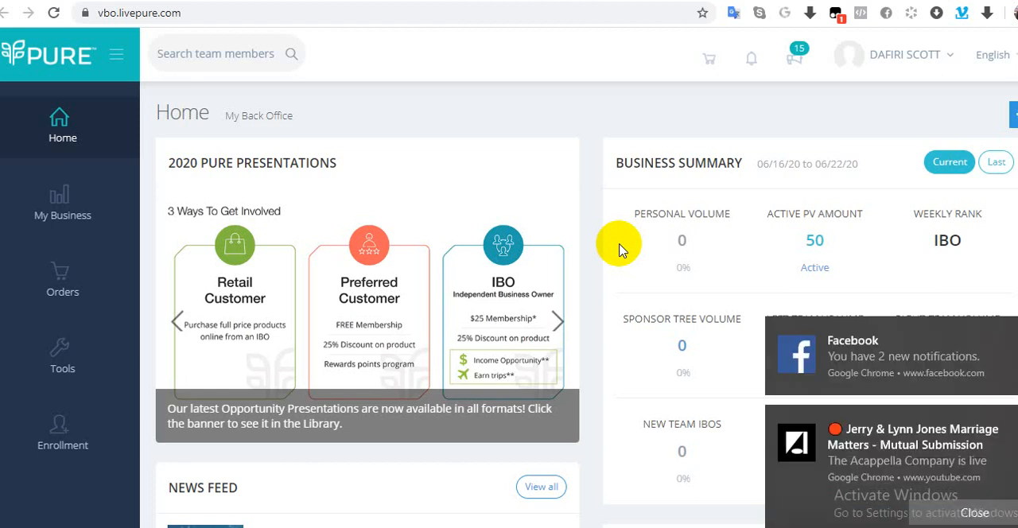
# Step: Open the Enrollment page in a separate browser tab and switch to it
pyautogui.click(49, 443)
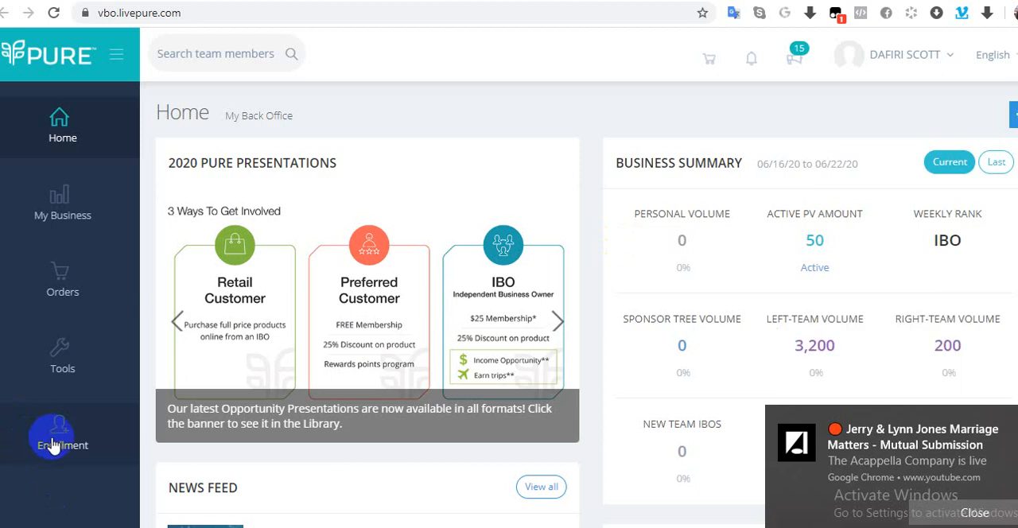
pyautogui.rightClick(59, 438)
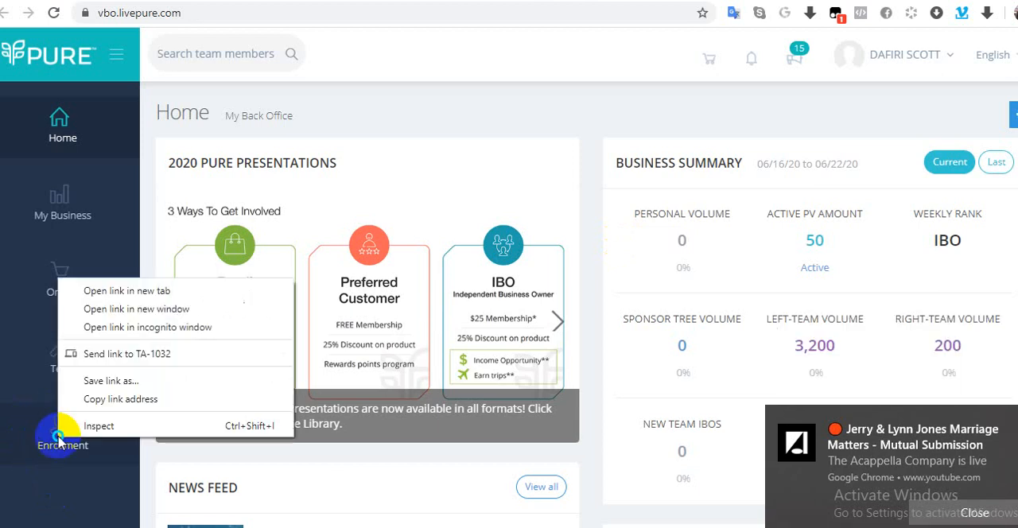
pyautogui.click(70, 293)
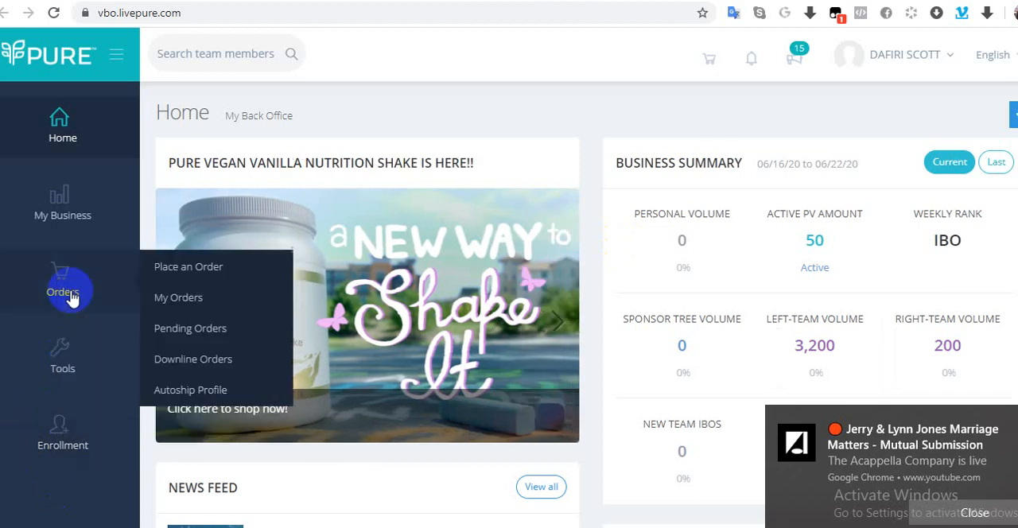
pyautogui.click(71, 174)
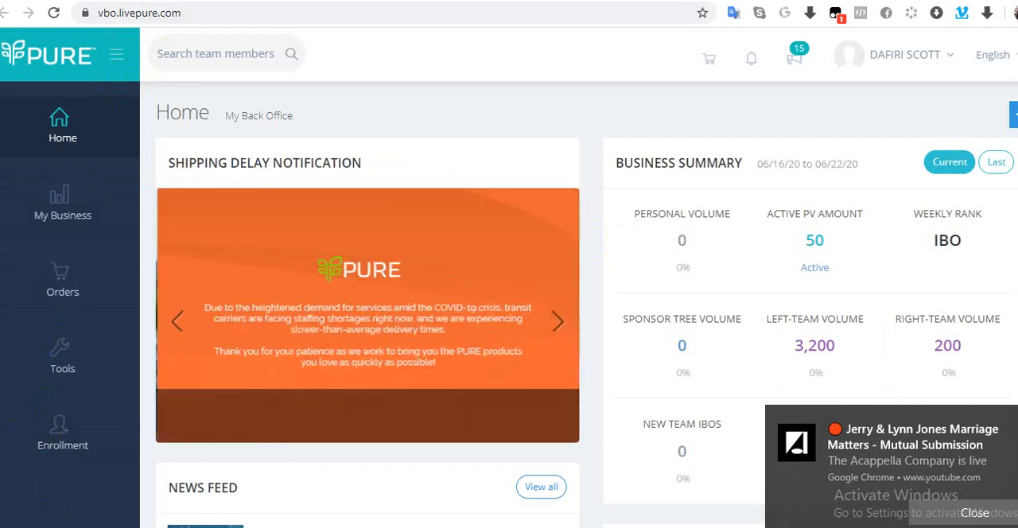
pyautogui.hotkey('ctrl', 'Tab')
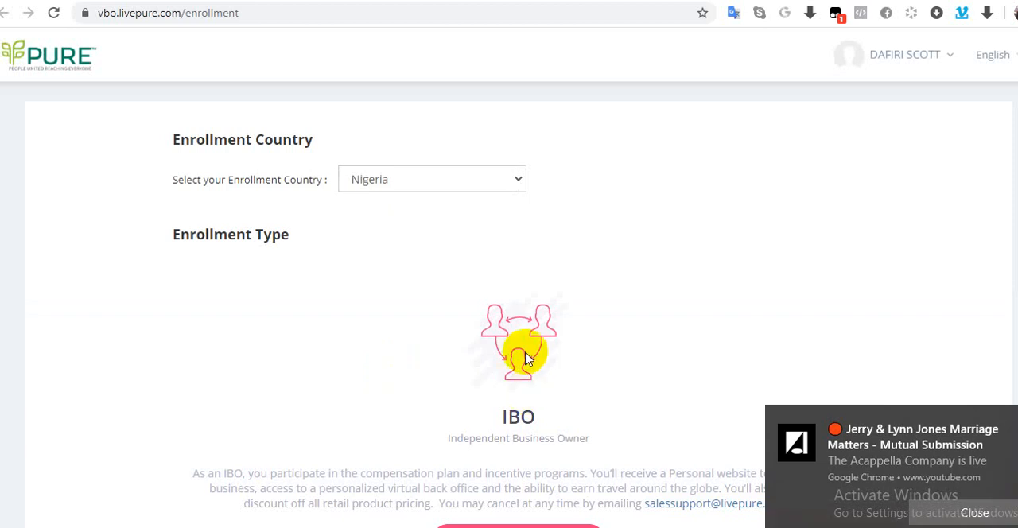
# Step: Set the enrollment country to Ghana and start a New IBO enrollment
pyautogui.scroll(-1, 524, 360)
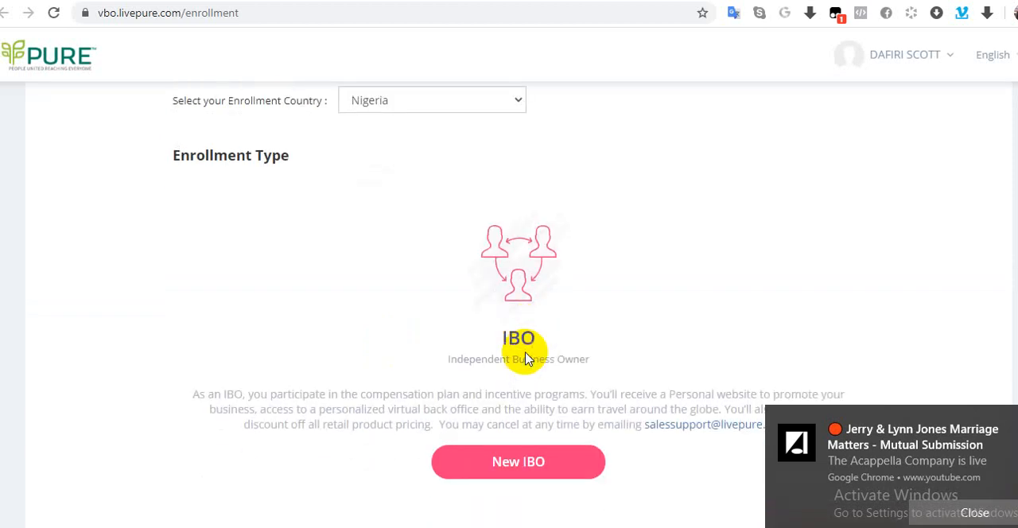
pyautogui.click(517, 103)
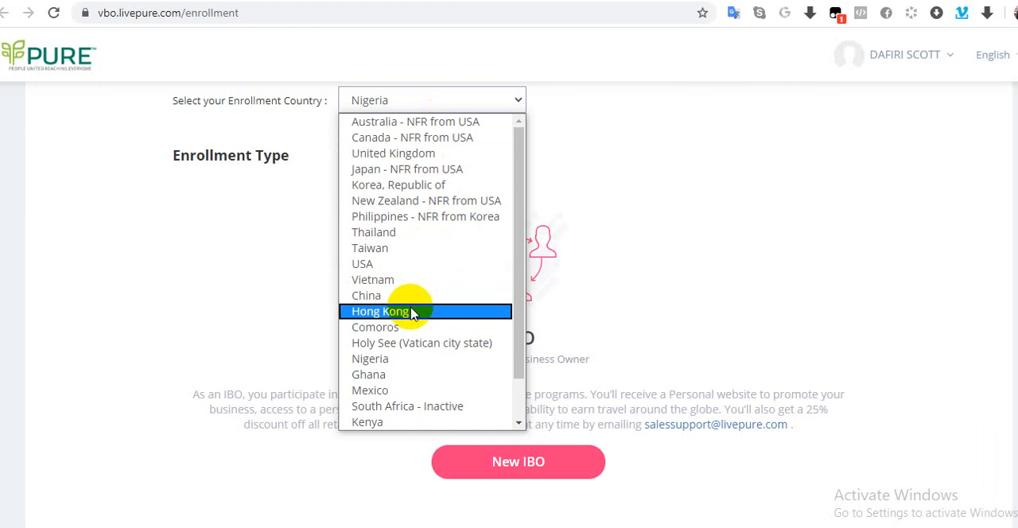
pyautogui.scroll(-1, 412, 350)
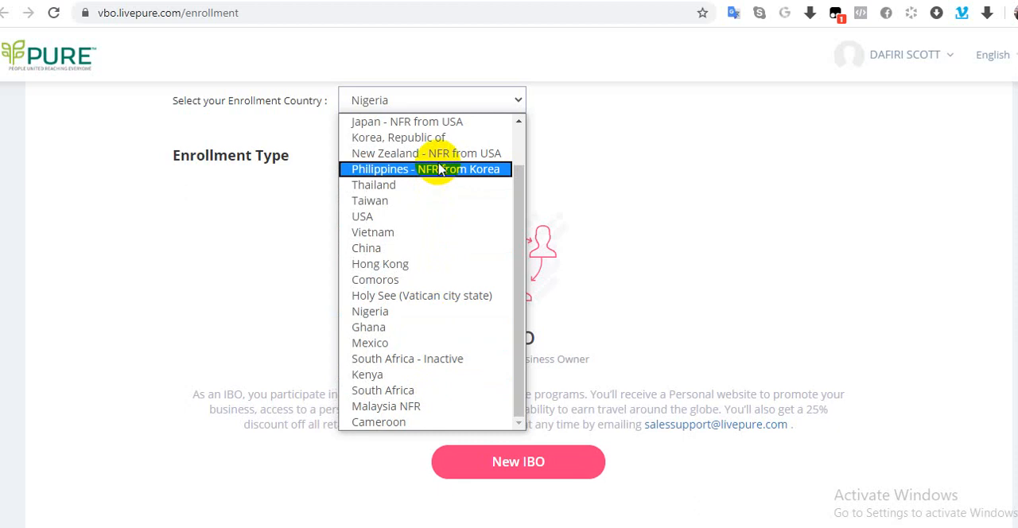
pyautogui.click(411, 327)
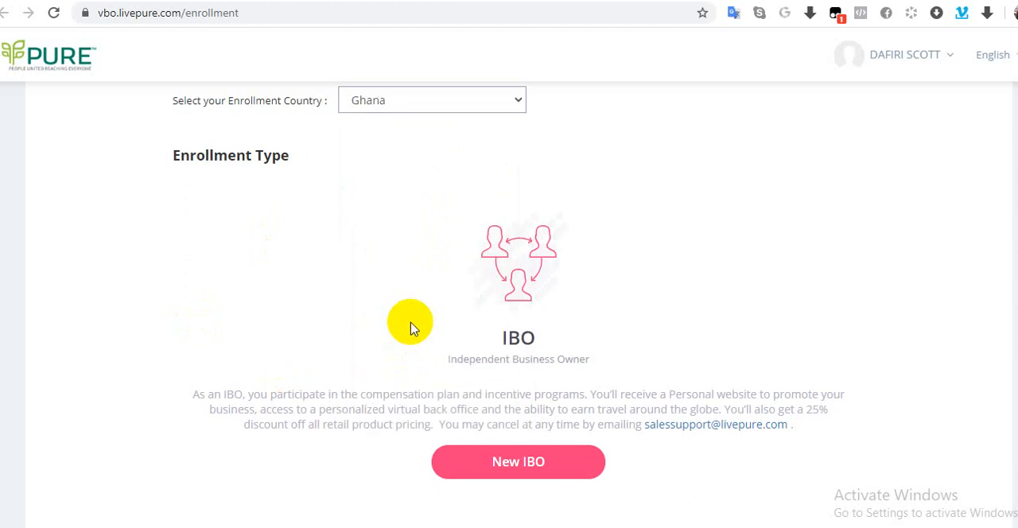
pyautogui.click(488, 475)
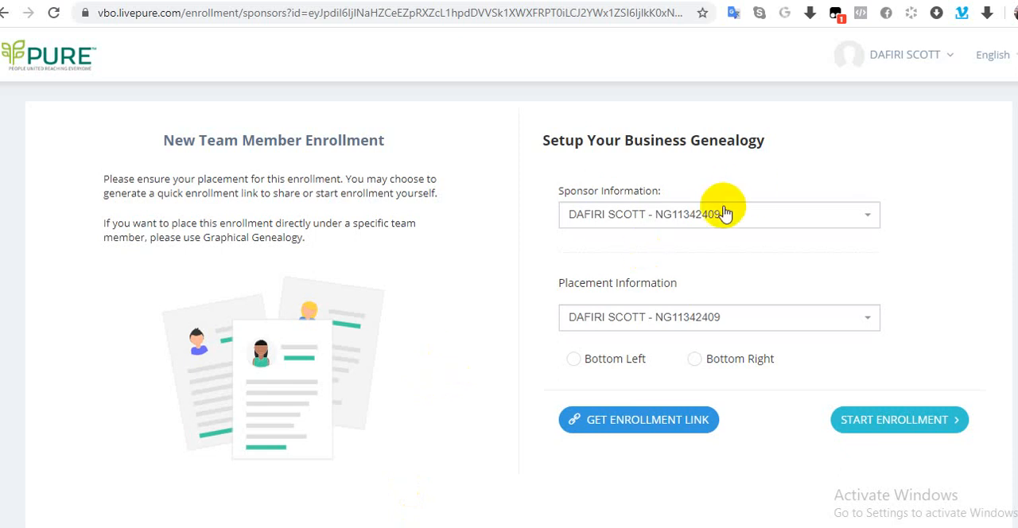
# Step: Search for the sponsoring team member by first name and select that member as the sponsor
pyautogui.click(619, 216)
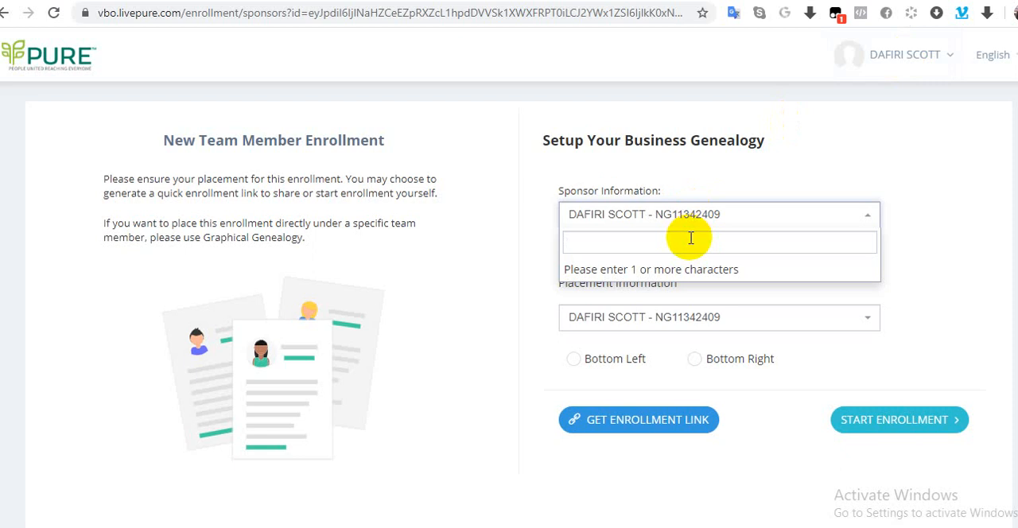
pyautogui.write('nuhu')
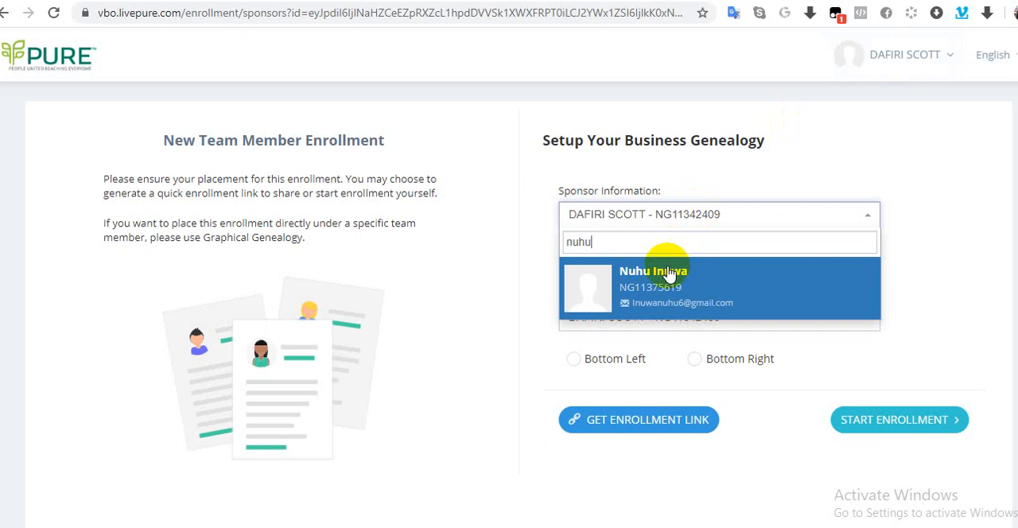
pyautogui.click(669, 274)
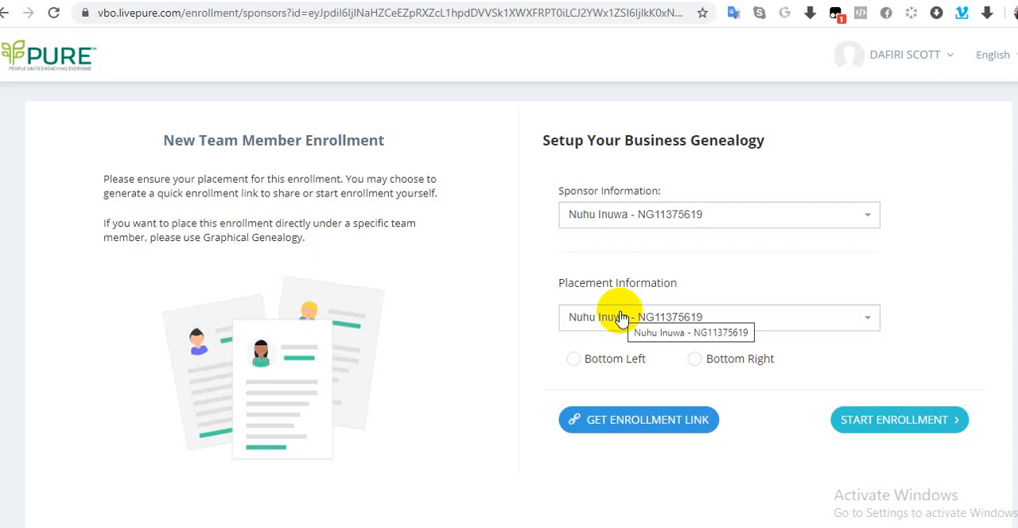
# Step: Search for the placement team member by name, select that member, and set the placement to Bottom Right
pyautogui.click(621, 316)
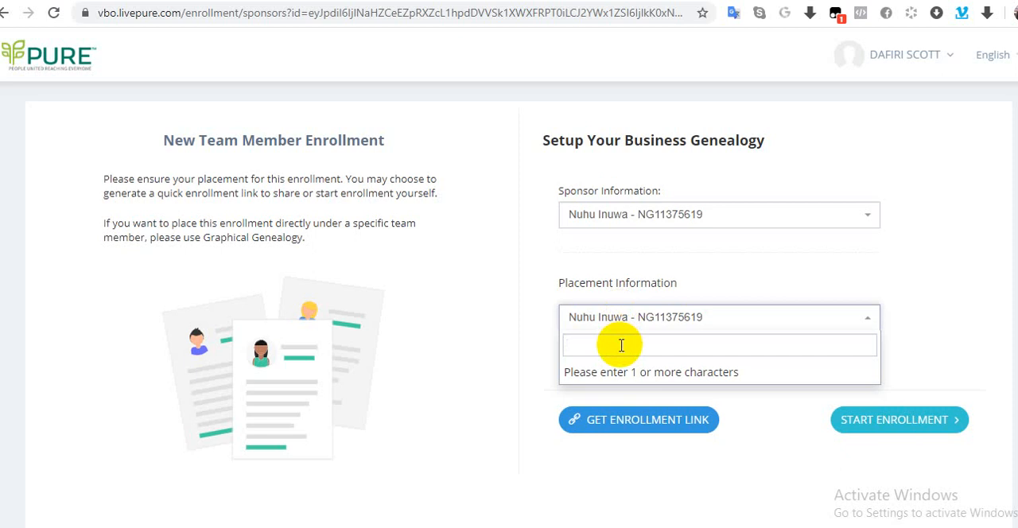
pyautogui.write('nk')
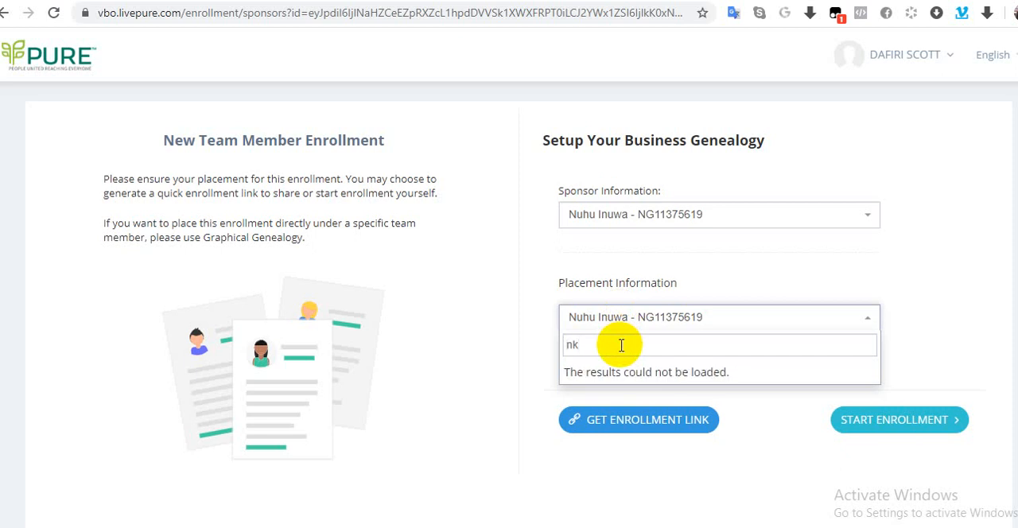
pyautogui.write('h')
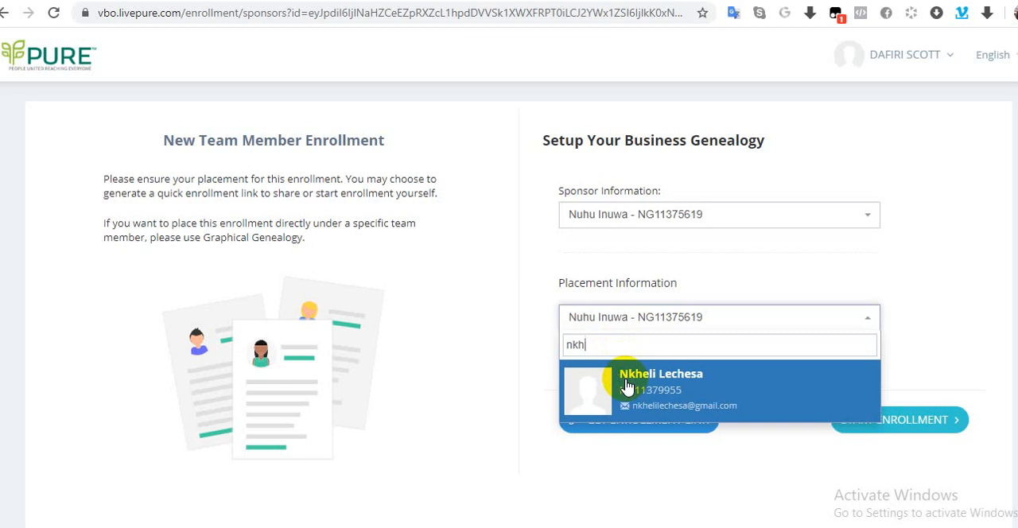
pyautogui.click(626, 386)
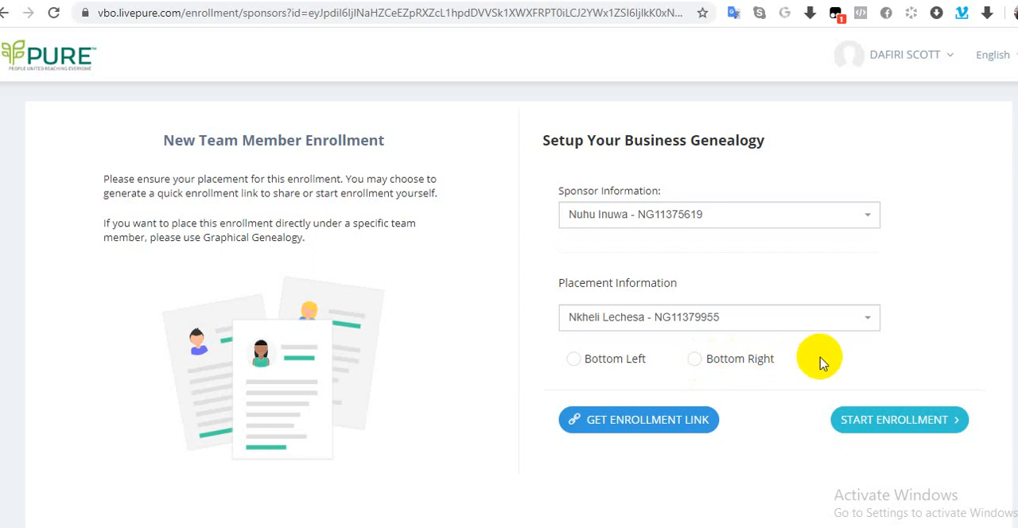
pyautogui.click(693, 362)
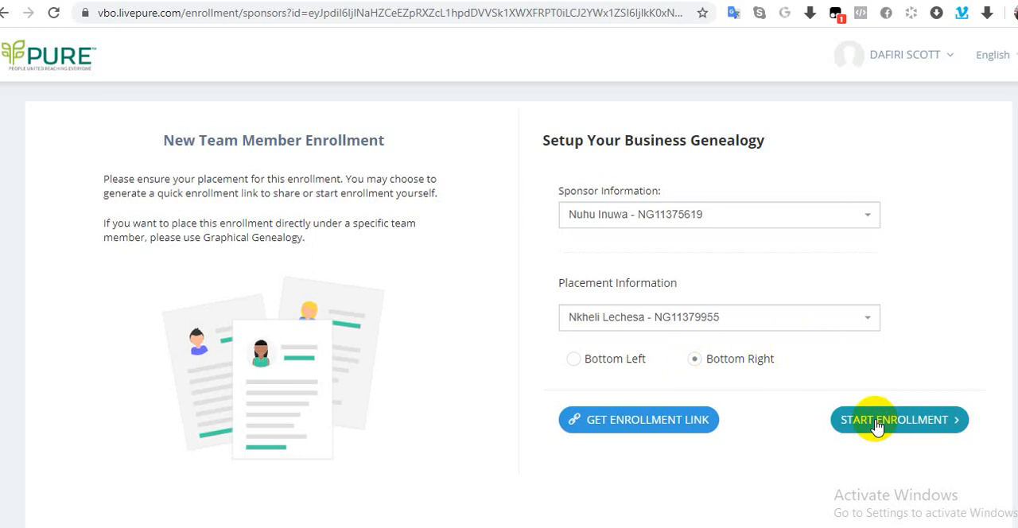
# Step: Generate the quick enrollment link for this placement, copy it, and close the link dialog
pyautogui.click(656, 427)
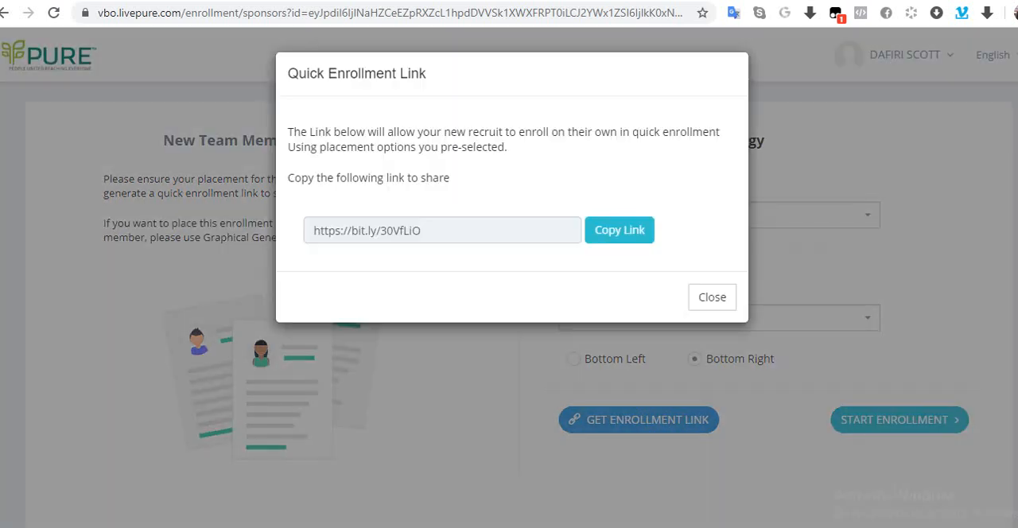
pyautogui.click(430, 230)
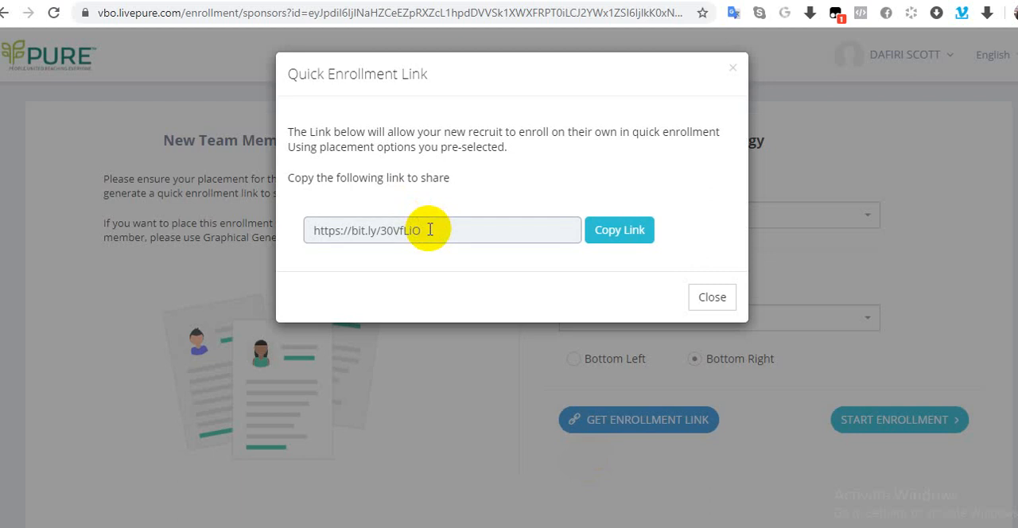
pyautogui.click(606, 232)
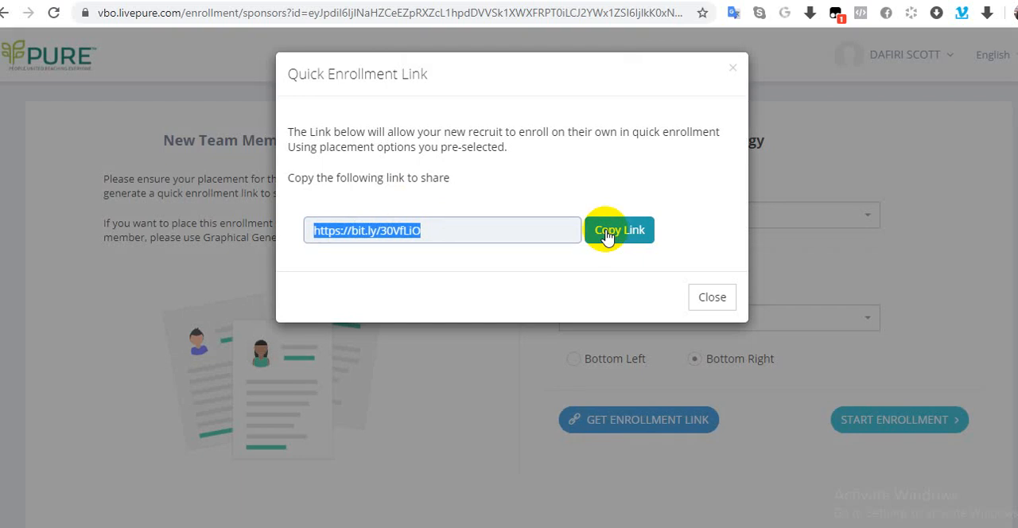
pyautogui.click(712, 303)
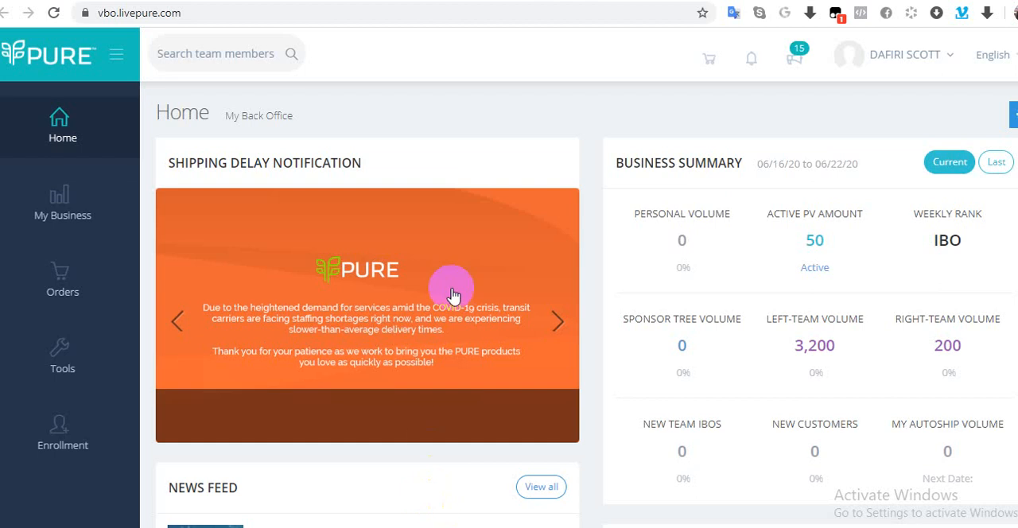
# Step: Open the graphical genealogy from the back office home page, keeping the Binary tree view
pyautogui.click(49, 199)
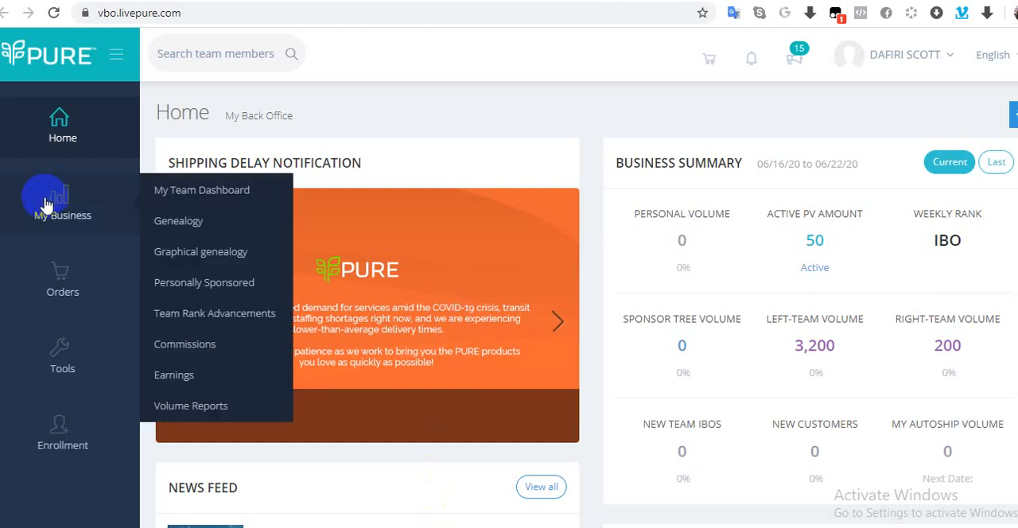
pyautogui.click(199, 256)
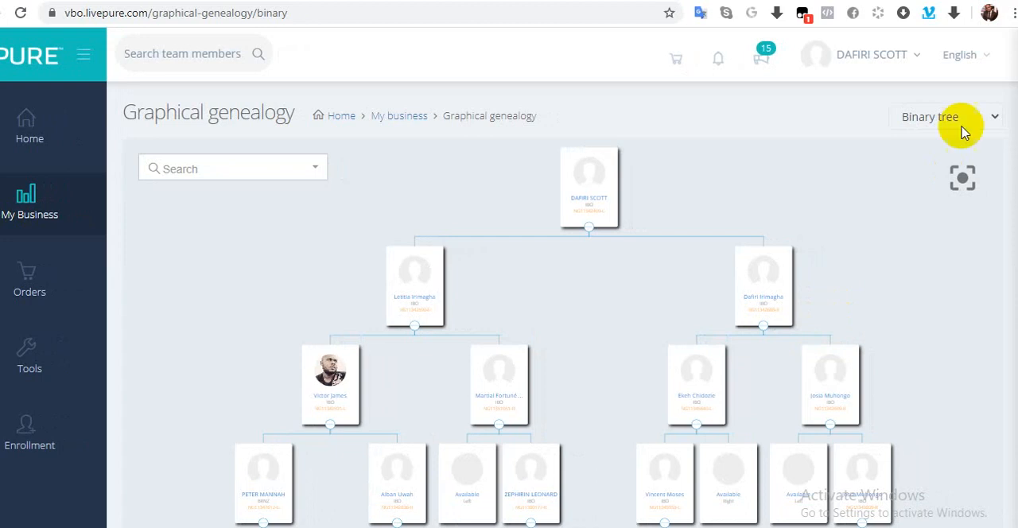
pyautogui.click(994, 118)
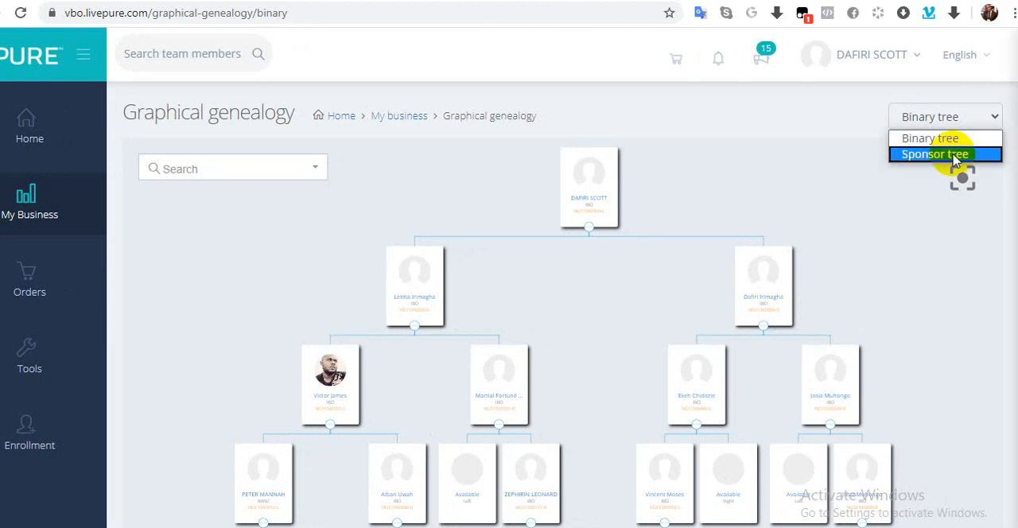
pyautogui.click(994, 119)
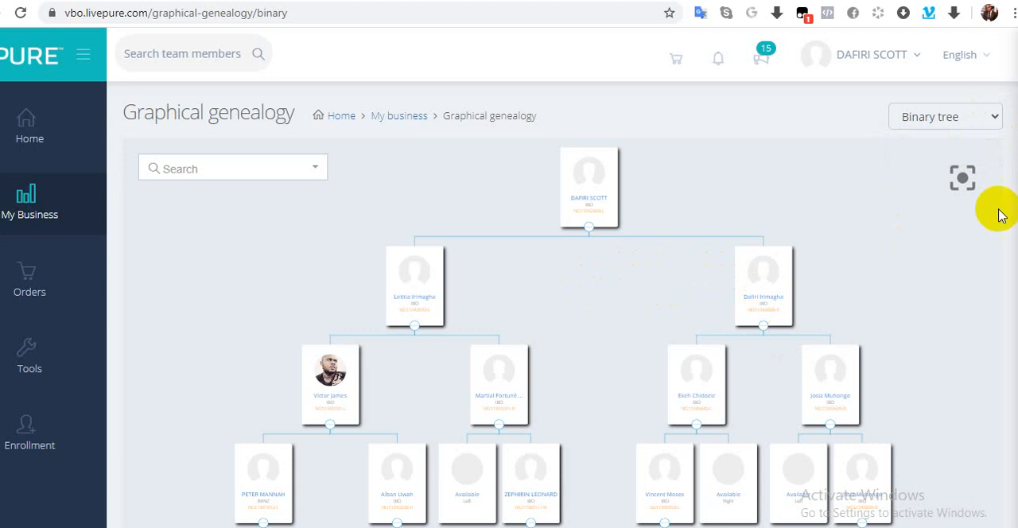
# Step: Expand the outermost right leg of the binary tree down through its collapsed lower levels
pyautogui.scroll(-3, 556, 318)
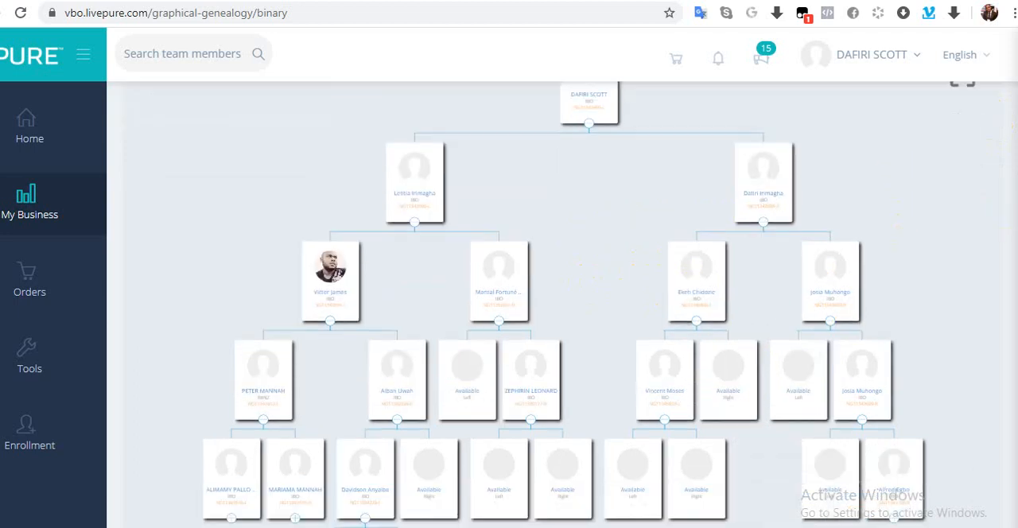
pyautogui.scroll(-1, 556, 318)
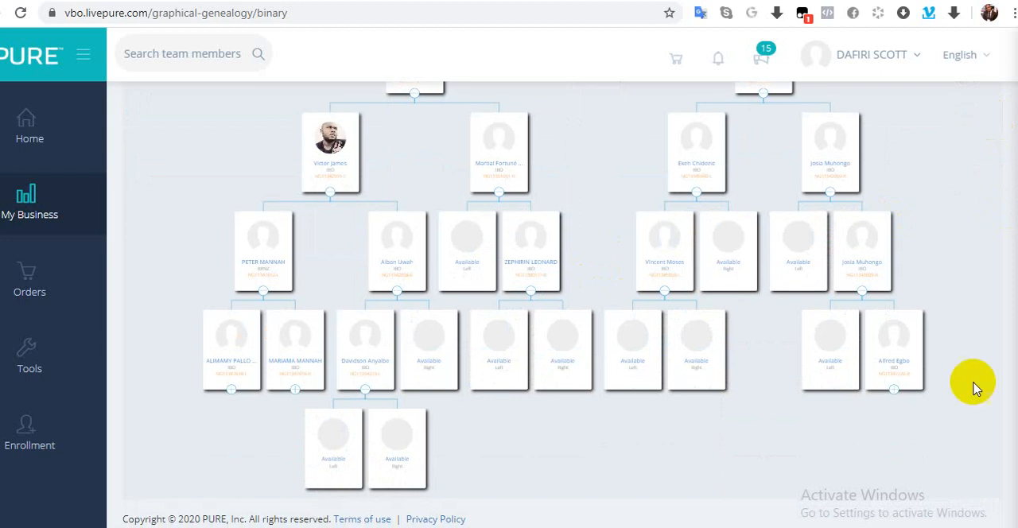
pyautogui.click(895, 391)
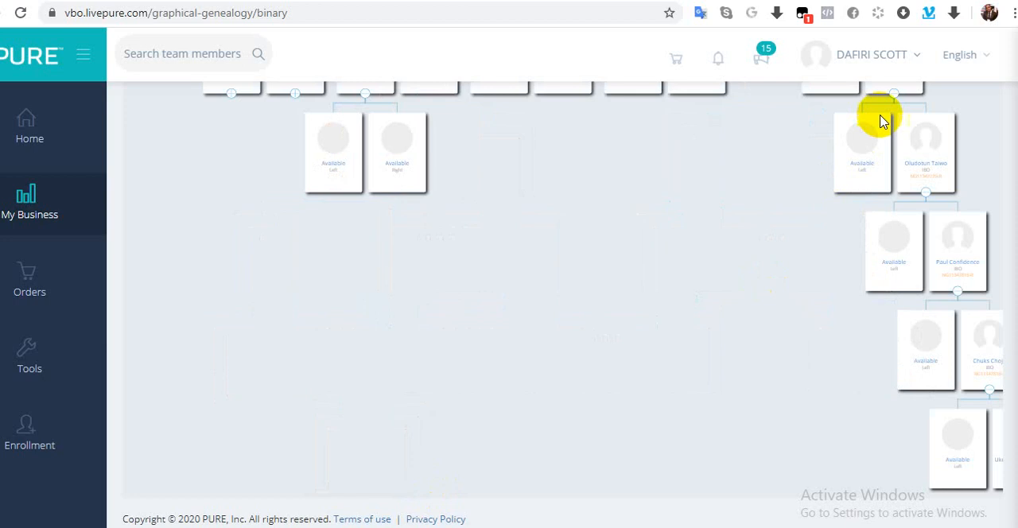
pyautogui.click(777, 227)
pyautogui.moveTo(777, 227); pyautogui.dragTo(753, 241)
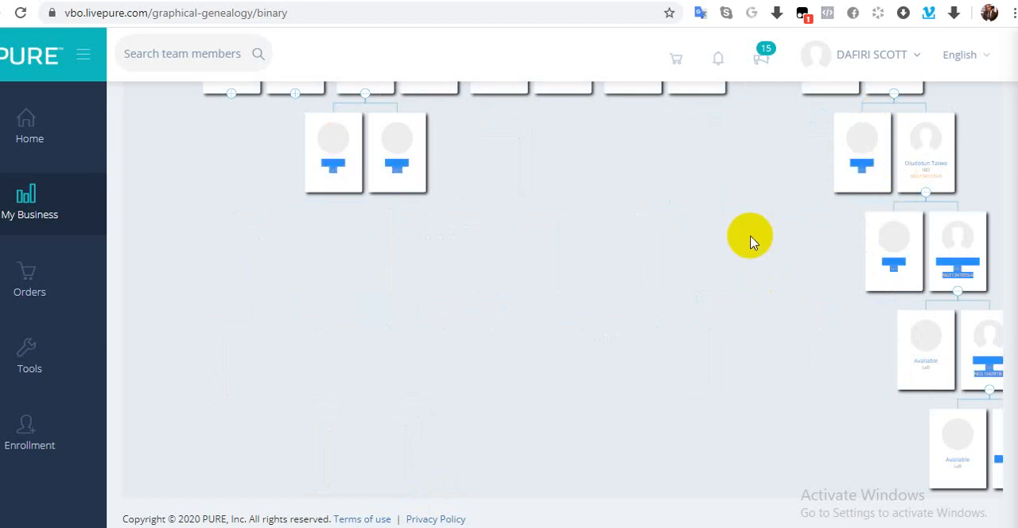
pyautogui.click(779, 193)
pyautogui.hscroll(1, 779, 191)
pyautogui.hscroll(1, 780, 191)
pyautogui.hscroll(1, 780, 193)
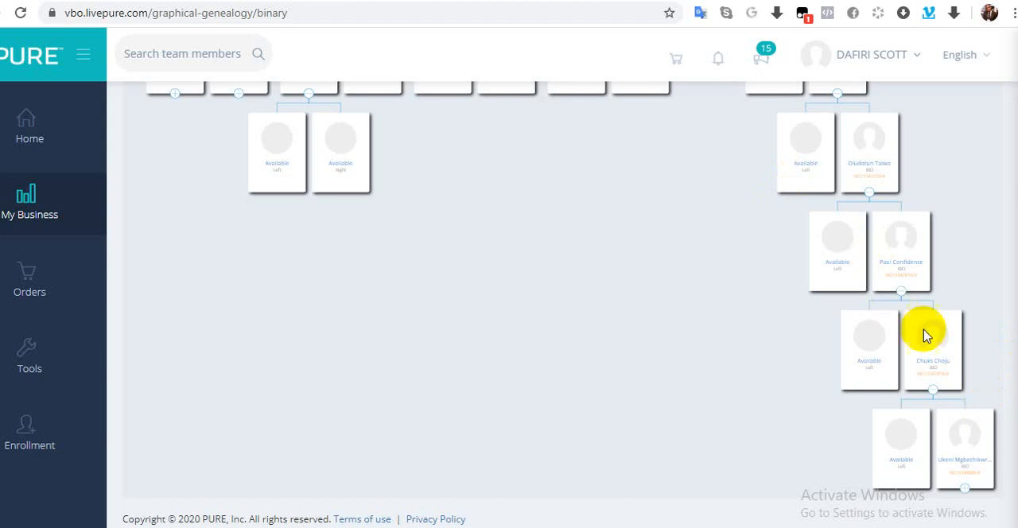
pyautogui.click(967, 489)
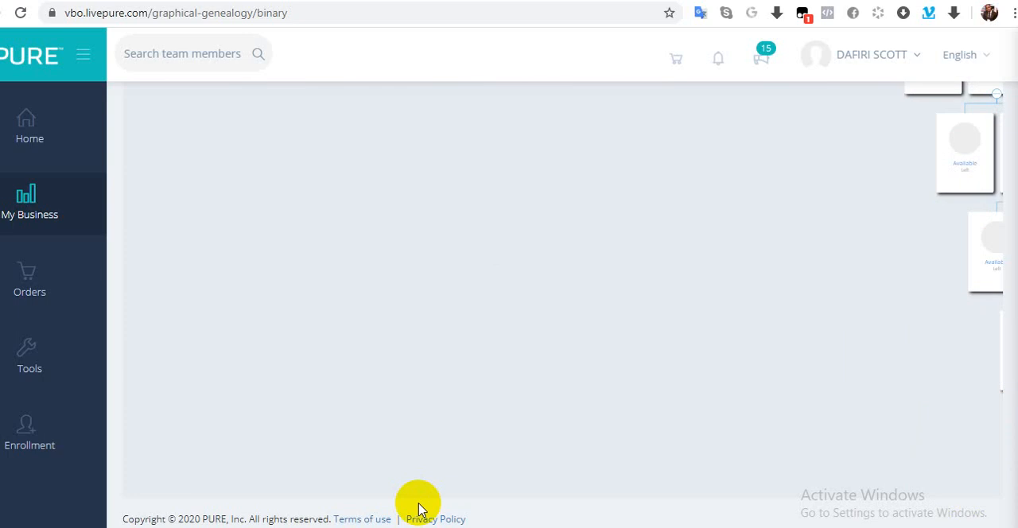
# Step: Start enrolling a new IBO in the available right position under the last member of the outermost right leg
pyautogui.click(779, 248)
pyautogui.moveTo(778, 248); pyautogui.dragTo(619, 242)
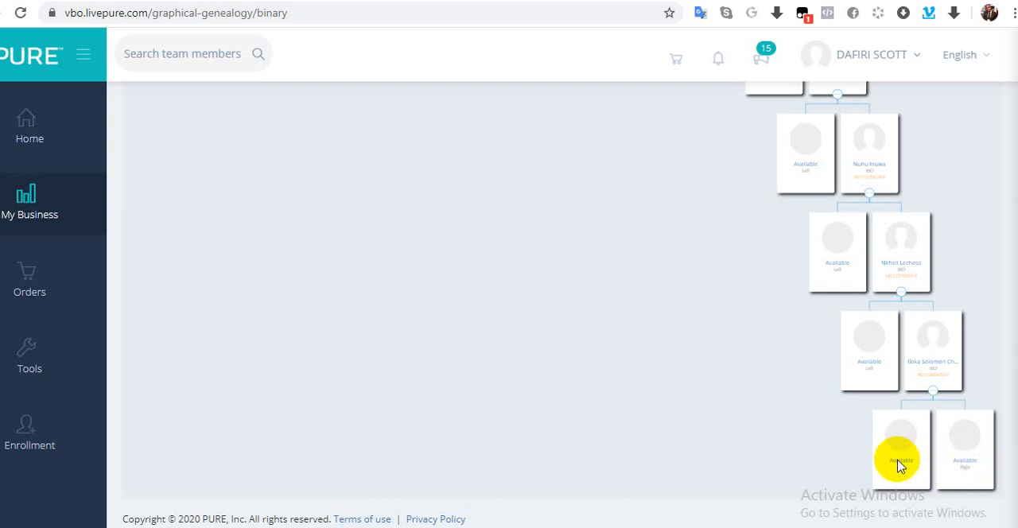
pyautogui.click(967, 471)
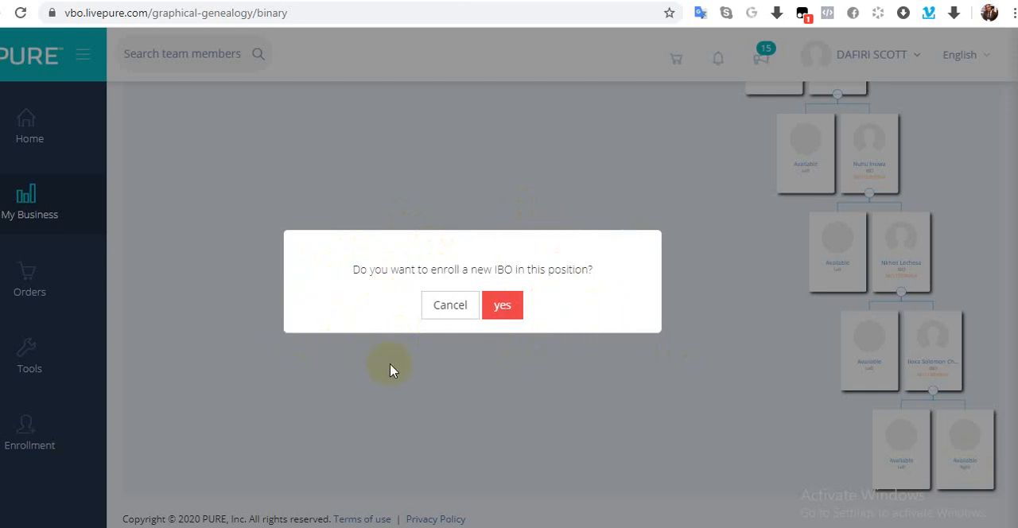
pyautogui.click(507, 310)
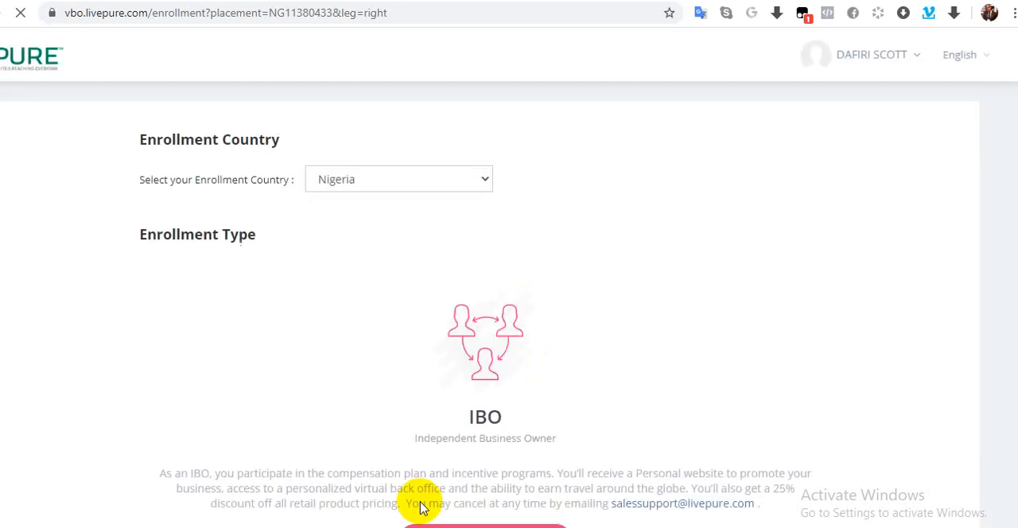
# Step: Continue as a new IBO, keeping Nigeria as the enrollment country
pyautogui.moveTo(417, 502); pyautogui.dragTo(340, 262)
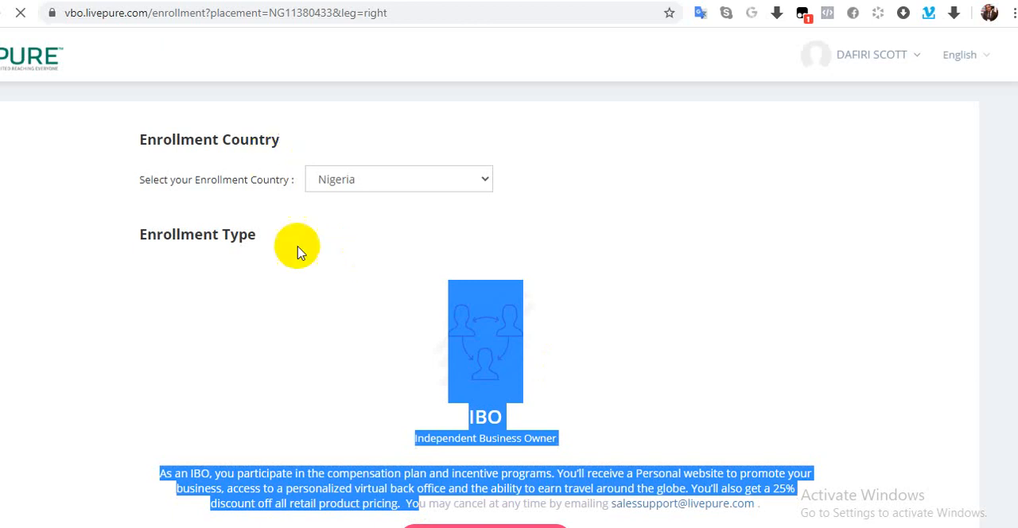
pyautogui.click(291, 319)
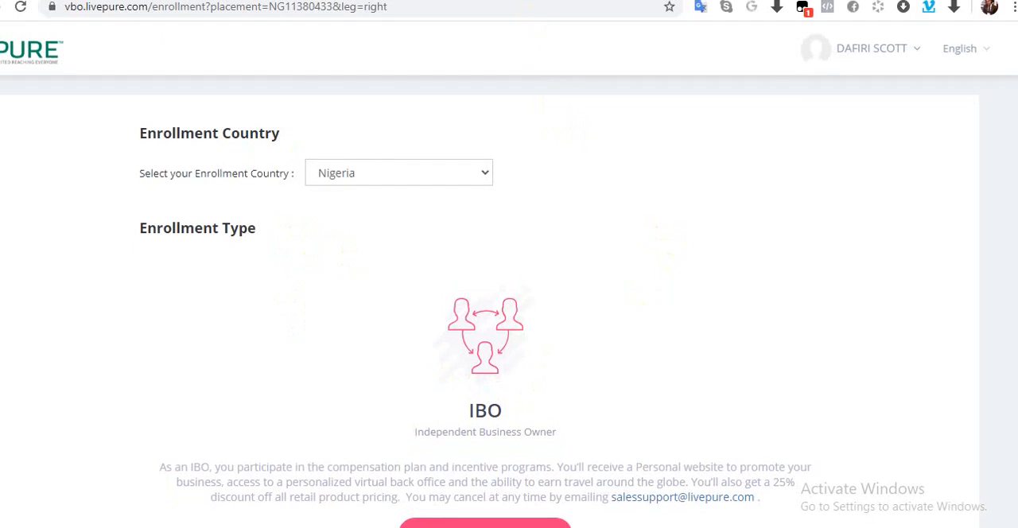
pyautogui.scroll(-1, 490, 302)
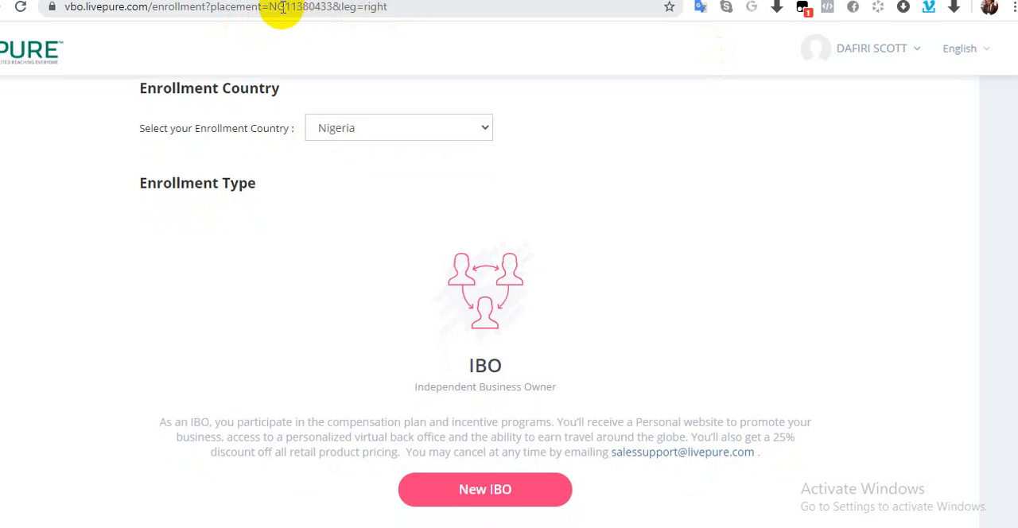
pyautogui.click(472, 489)
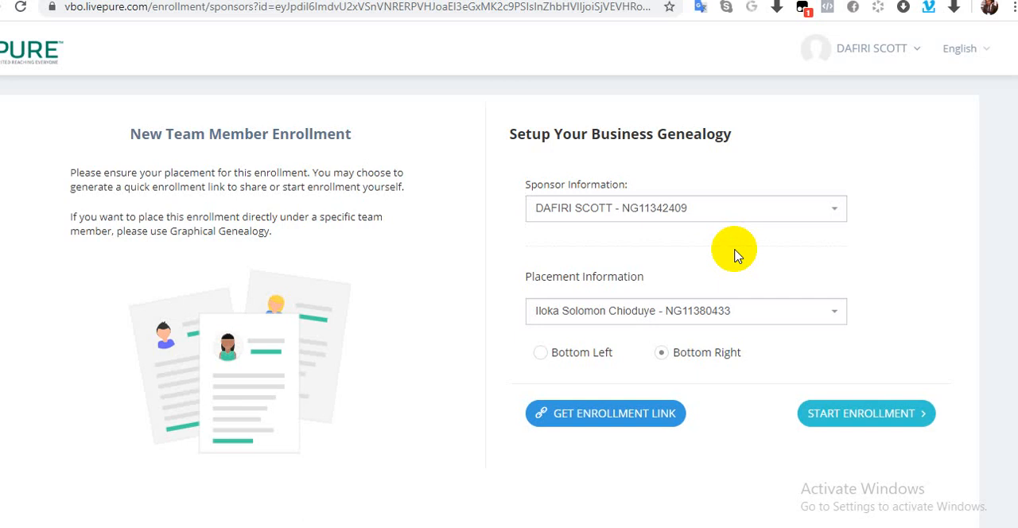
# Step: Change the sponsor of the new enrollment to another team member found by searching for their first name
pyautogui.click(796, 211)
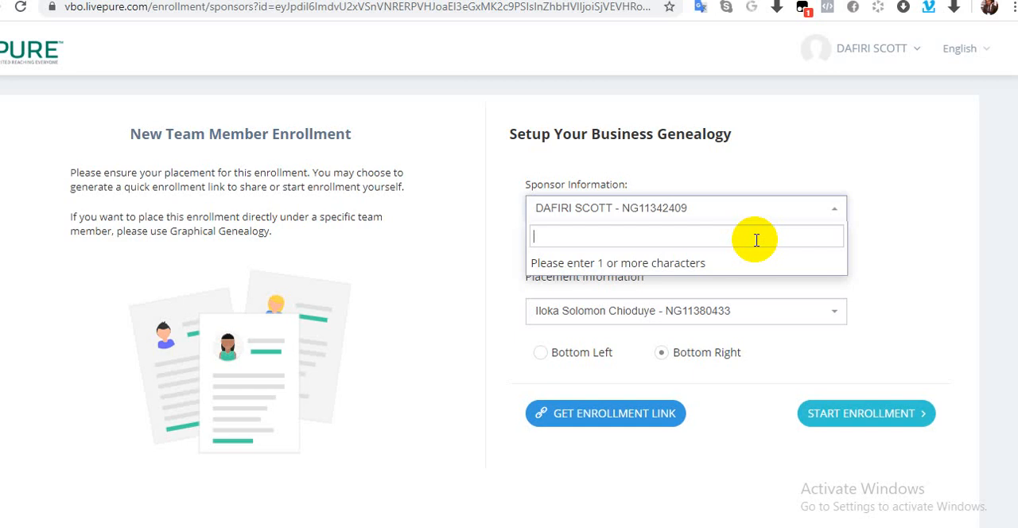
pyautogui.write('Nuhu')
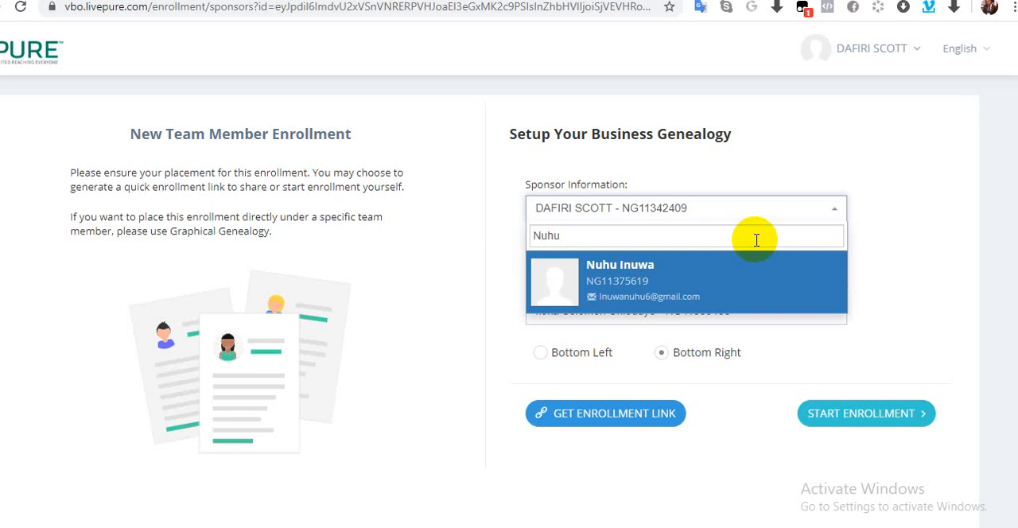
pyautogui.click(718, 274)
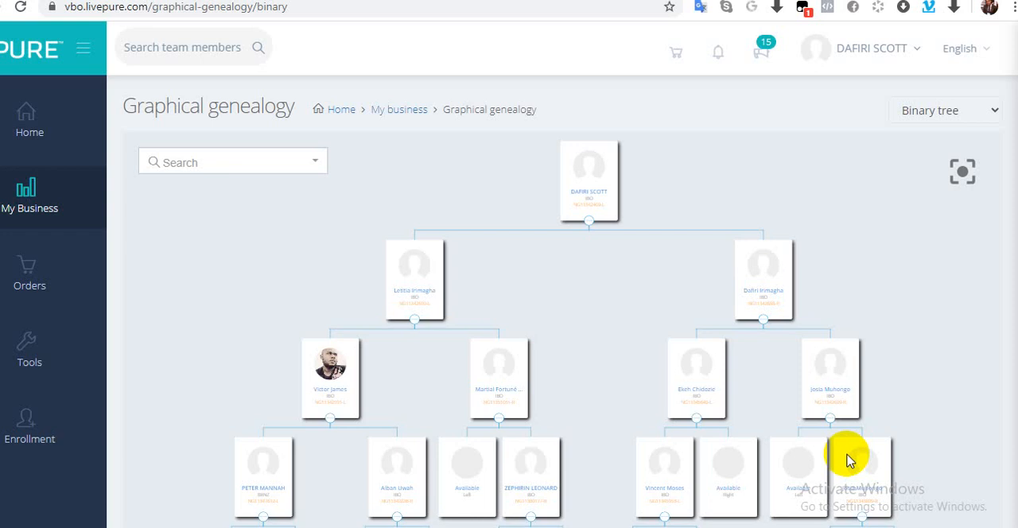
# Step: Search the graphical genealogy for the same team member by first name and show the binary tree starting from them
pyautogui.click(212, 163)
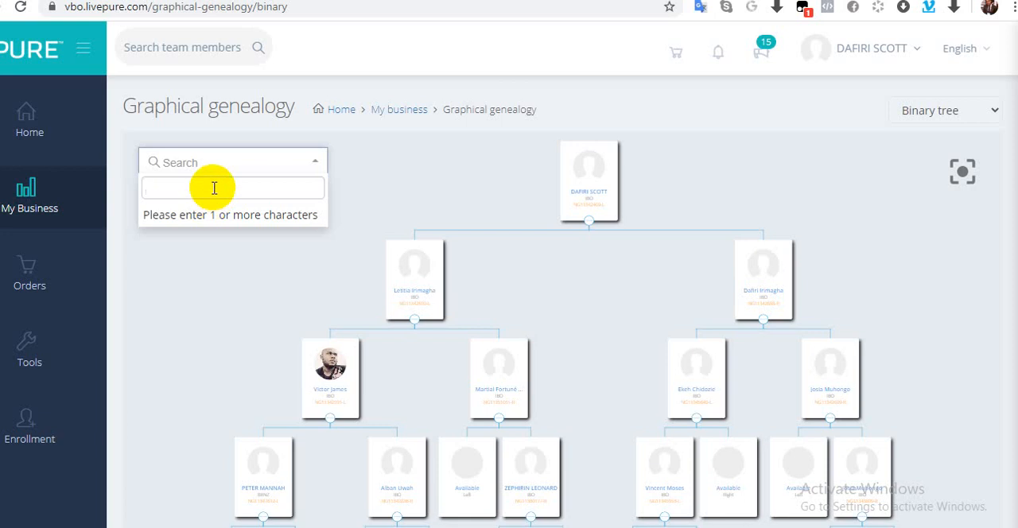
pyautogui.write('nuhu')
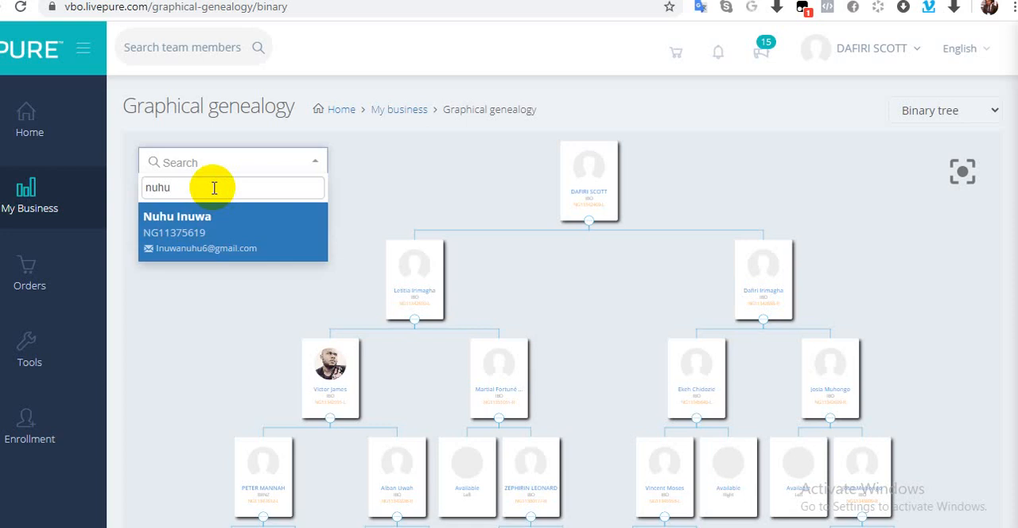
pyautogui.click(188, 226)
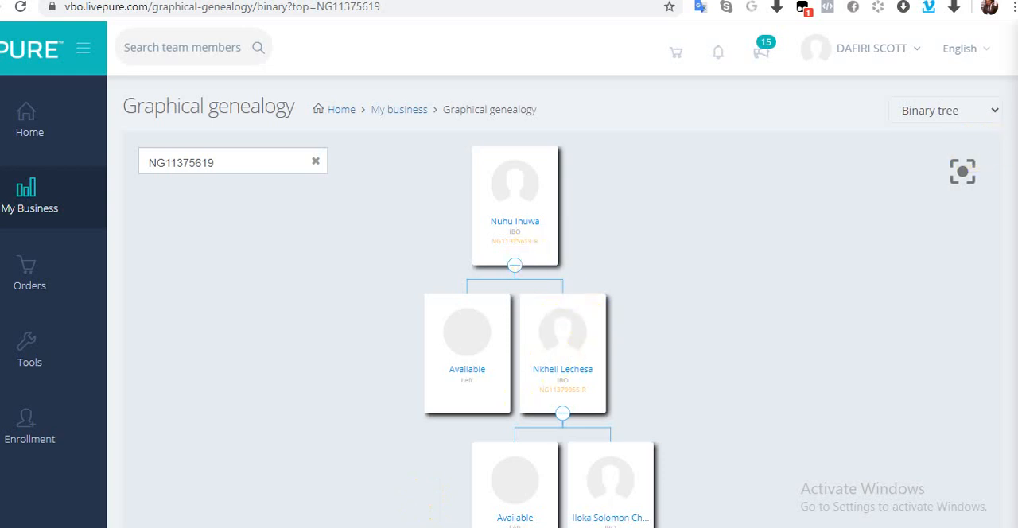
# Step: Try enrolling a new IBO in the available left position directly under the tree's top member, and cancel the request
pyautogui.scroll(-1, 557, 318)
pyautogui.scroll(-1, 540, 319)
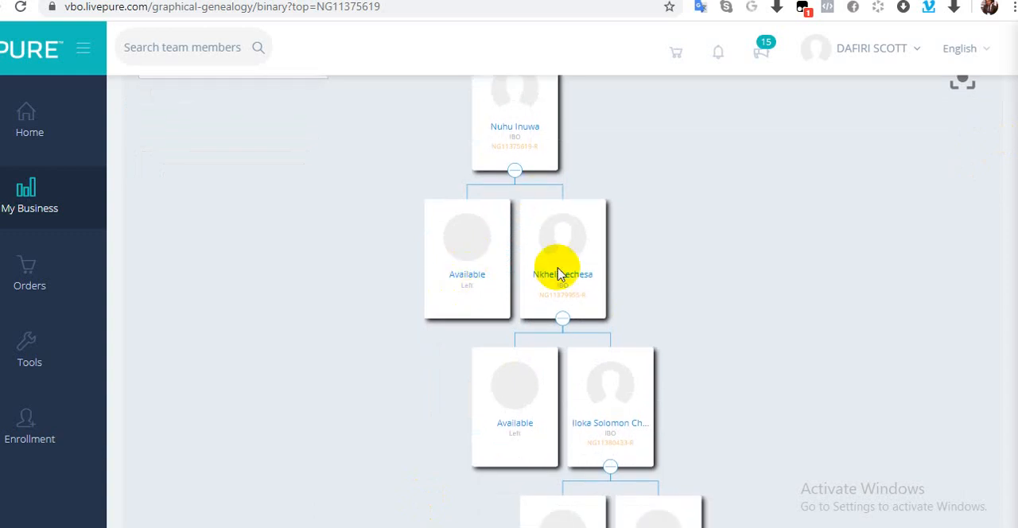
pyautogui.click(471, 286)
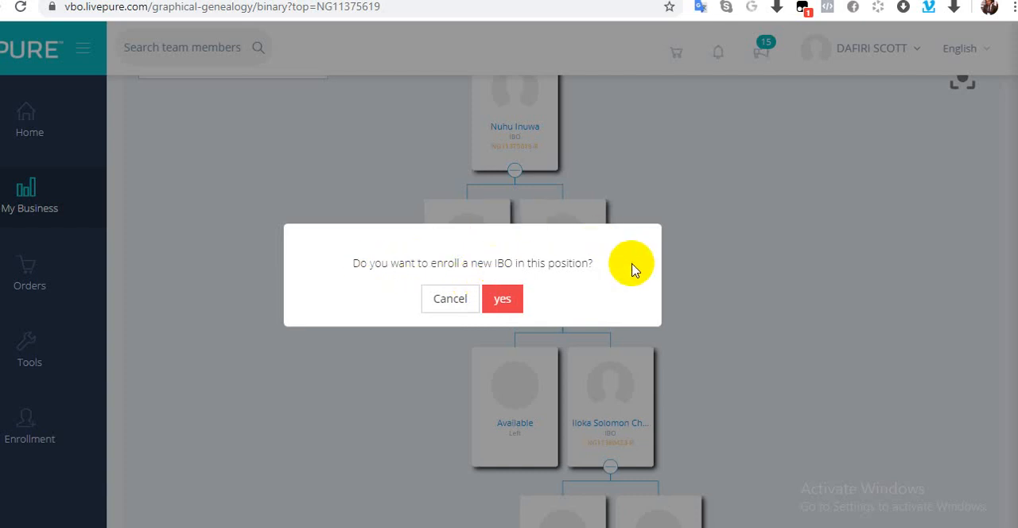
pyautogui.click(431, 300)
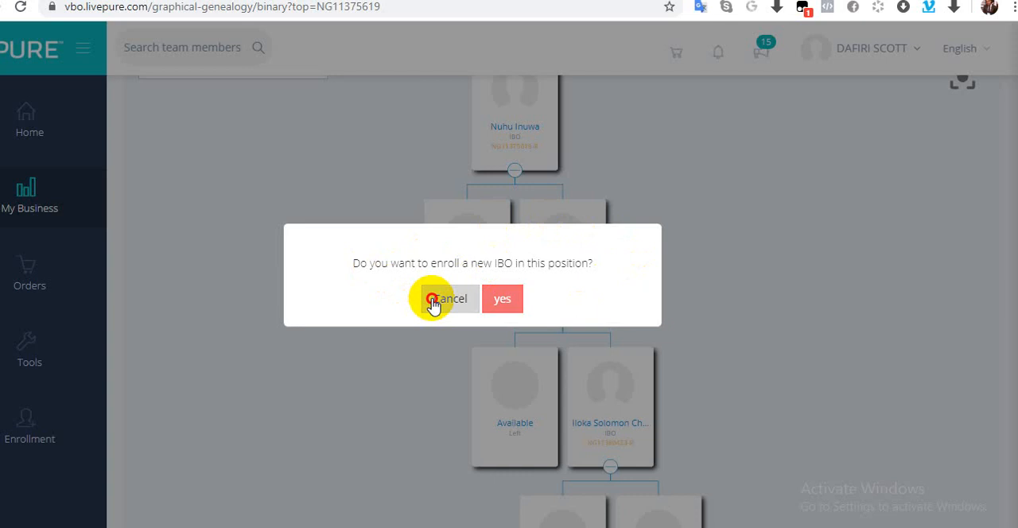
pyautogui.click(434, 299)
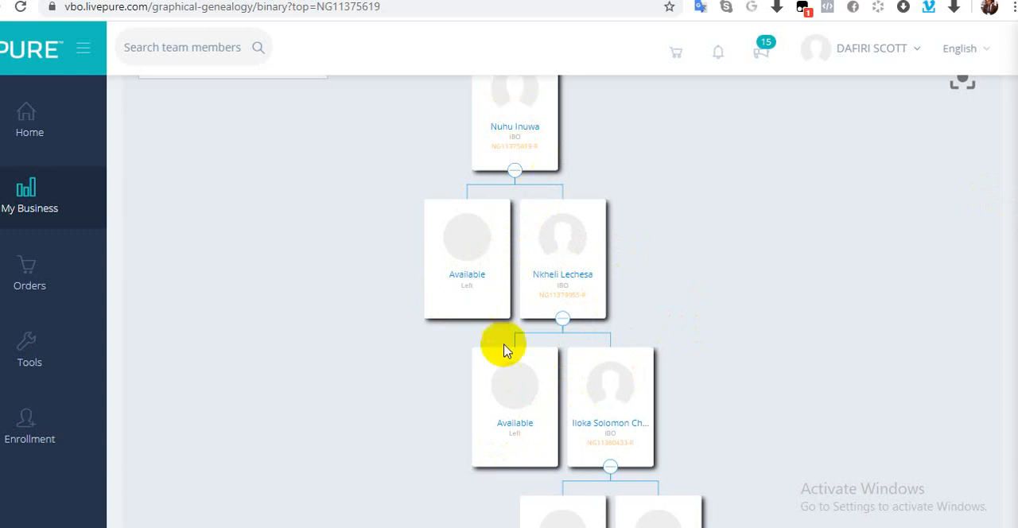
# Step: Examine the available left and right positions down this member's binary tree
pyautogui.scroll(-3, 562, 302)
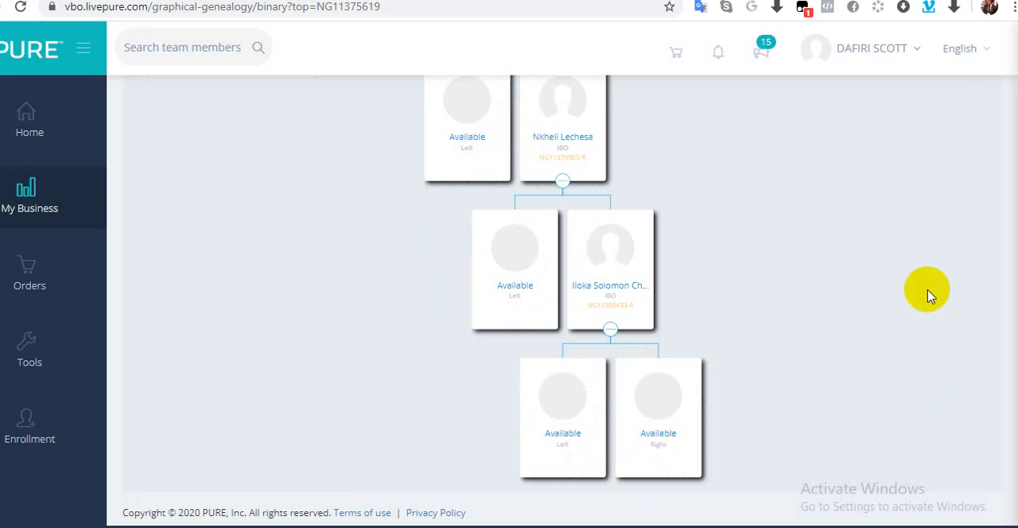
pyautogui.scroll(1, 946, 378)
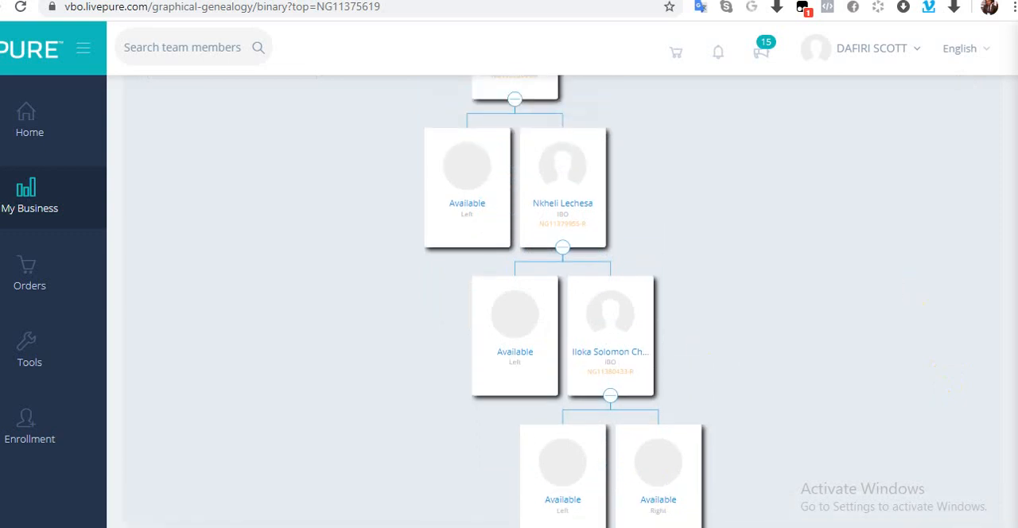
pyautogui.scroll(1, 946, 377)
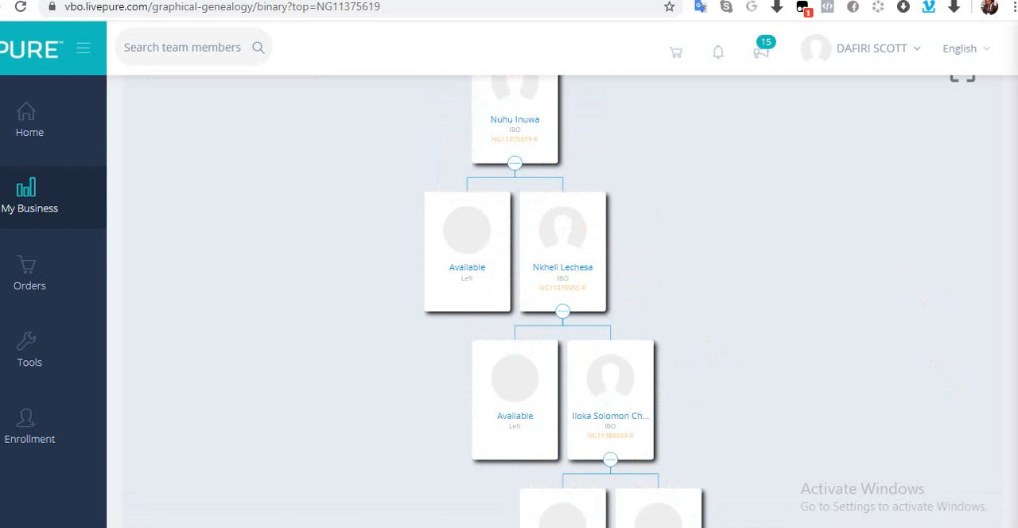
pyautogui.scroll(-2, 946, 377)
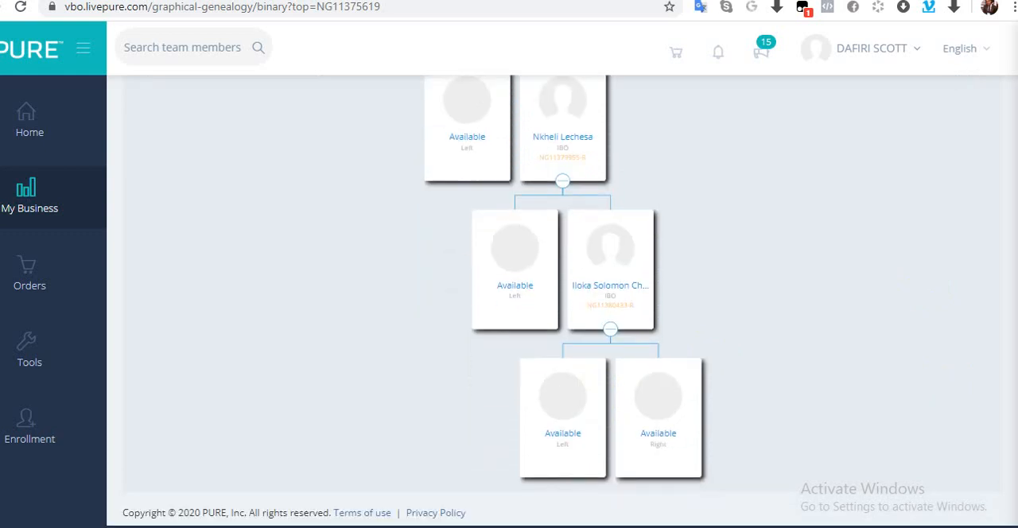
pyautogui.scroll(4, 1007, 118)
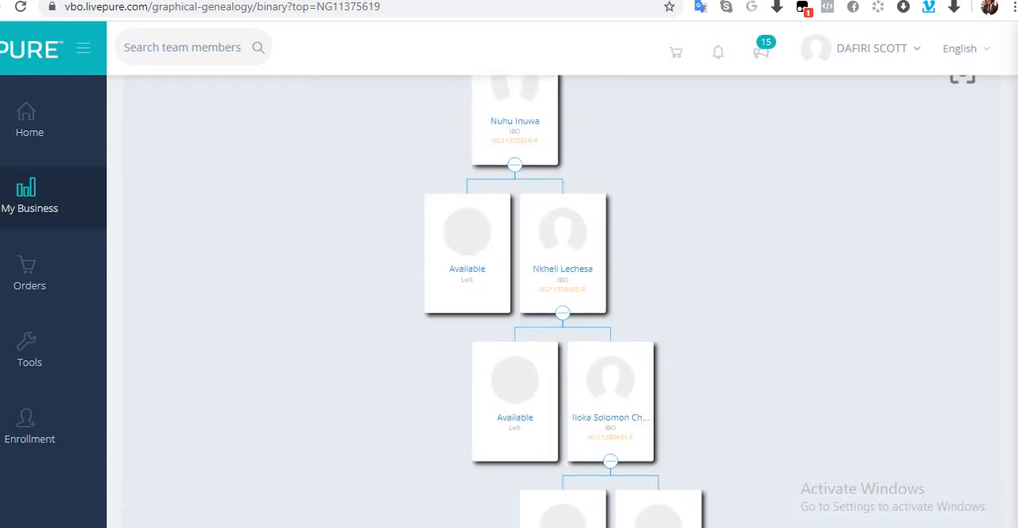
pyautogui.scroll(-4, 1007, 117)
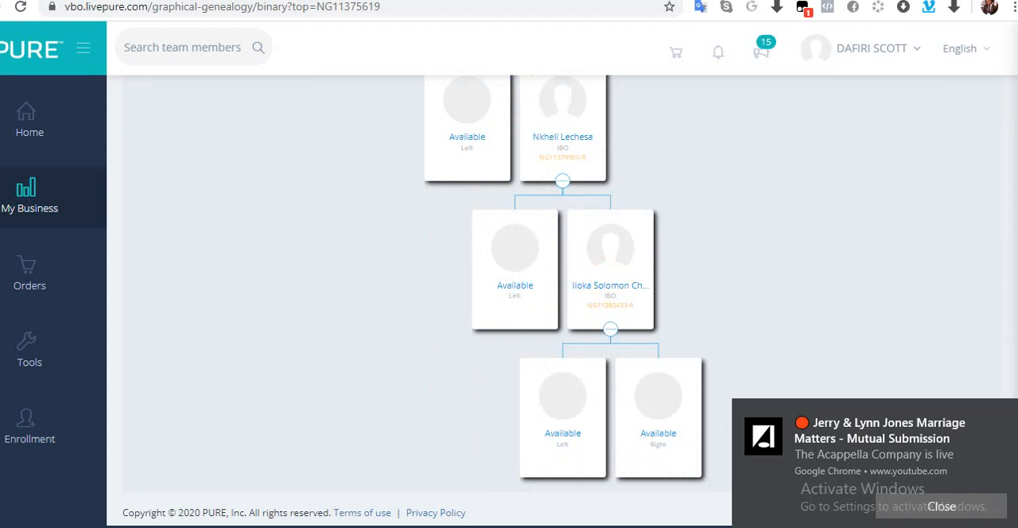
pyautogui.scroll(1, 557, 302)
pyautogui.scroll(2, 556, 303)
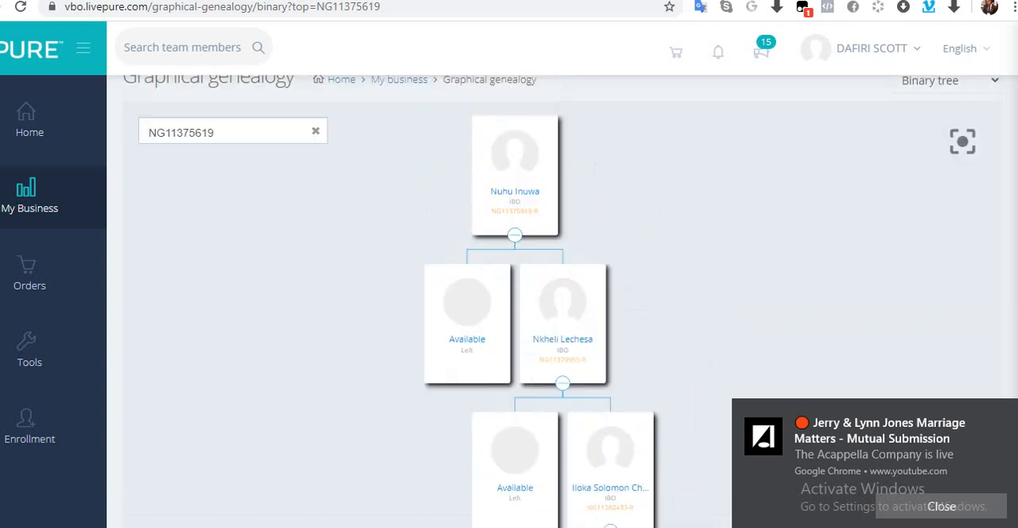
# Step: Show the binary tree starting from the last member of the right leg, found by first name, and dismiss the browser notifications
pyautogui.click(259, 138)
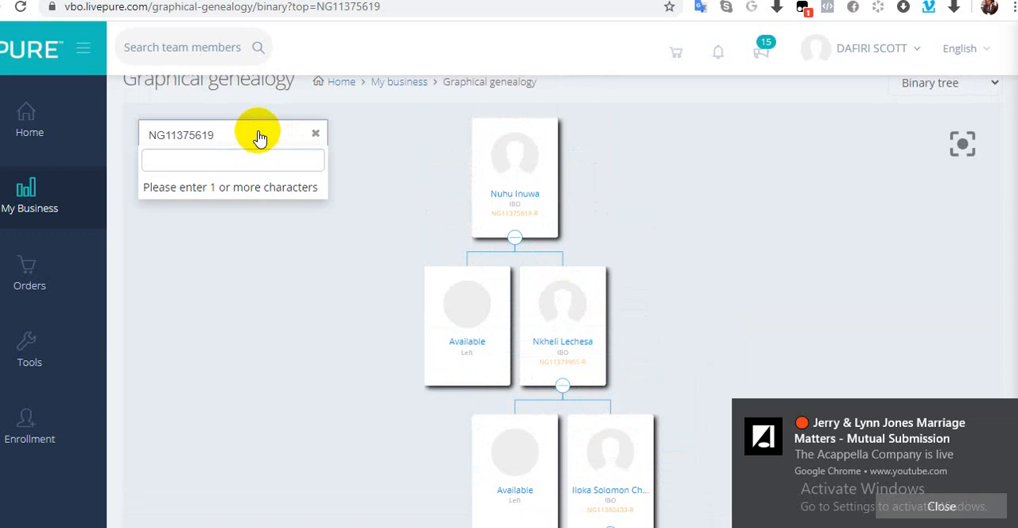
pyautogui.write('il')
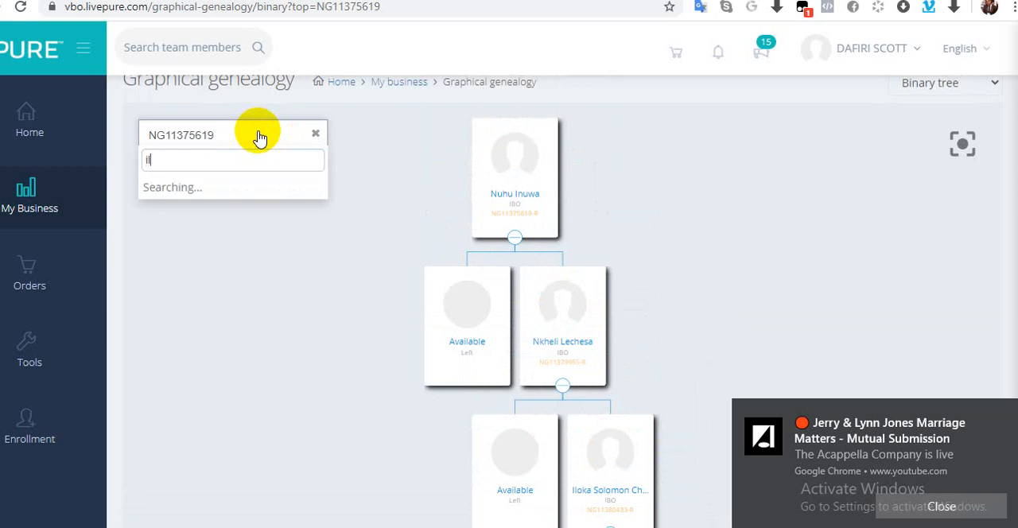
pyautogui.write('oka')
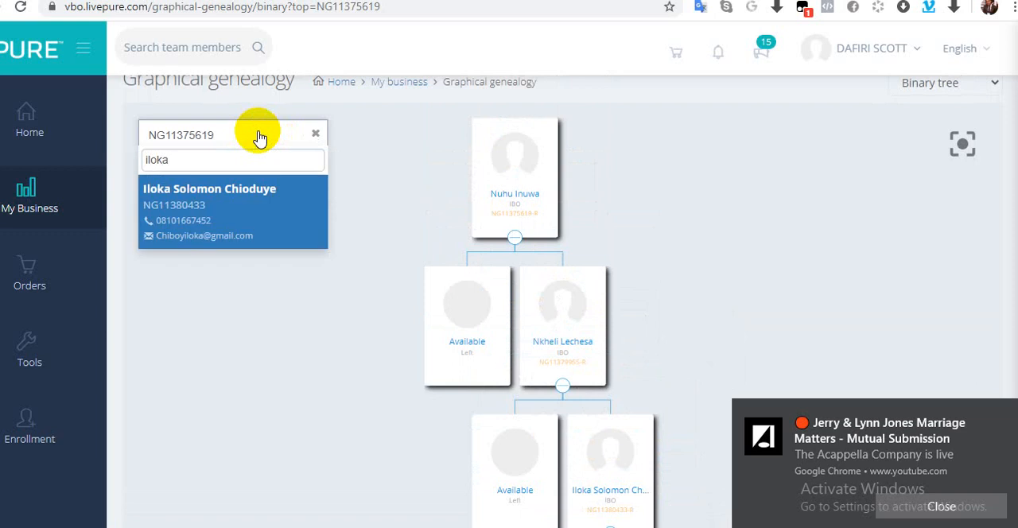
pyautogui.click(229, 194)
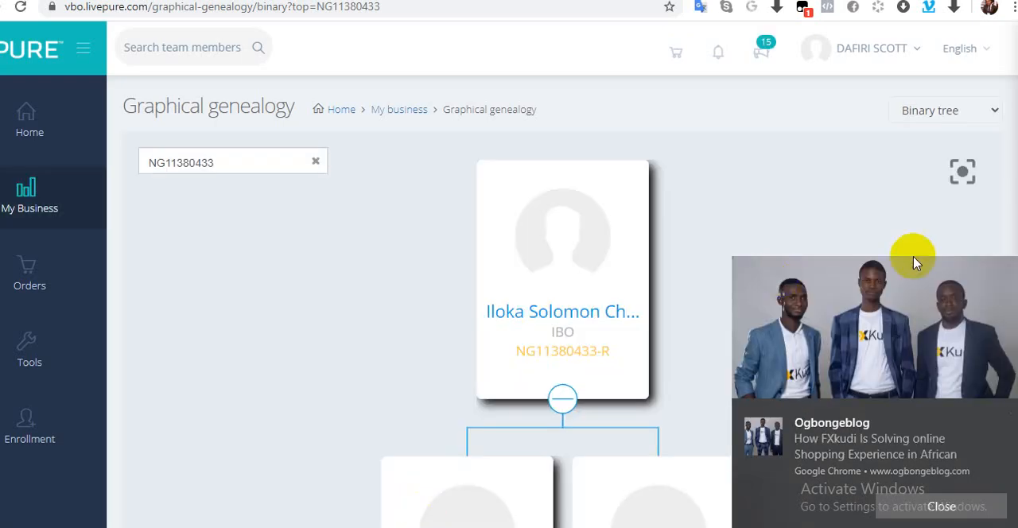
pyautogui.click(1005, 414)
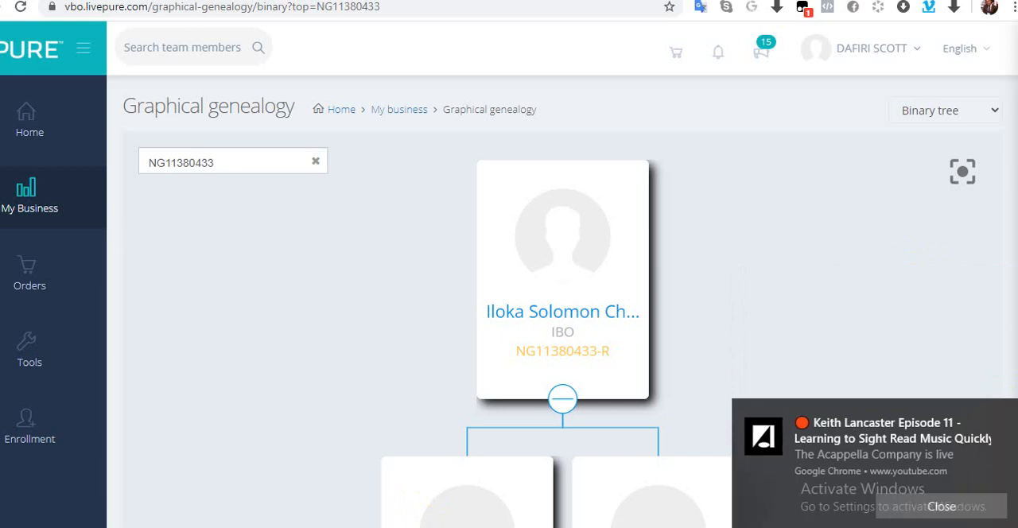
pyautogui.click(1008, 417)
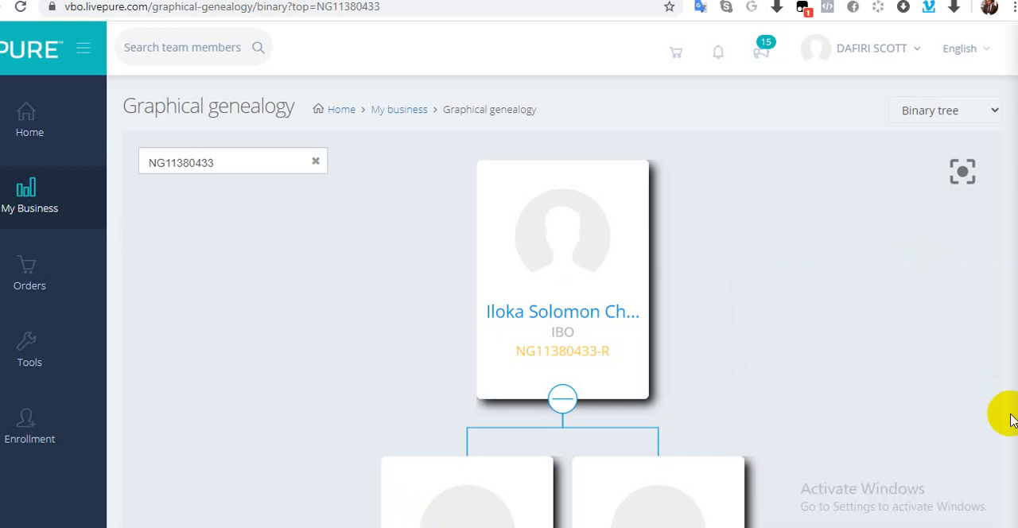
# Step: Start enrolling a new IBO in the available right position under this member
pyautogui.scroll(-3, 556, 318)
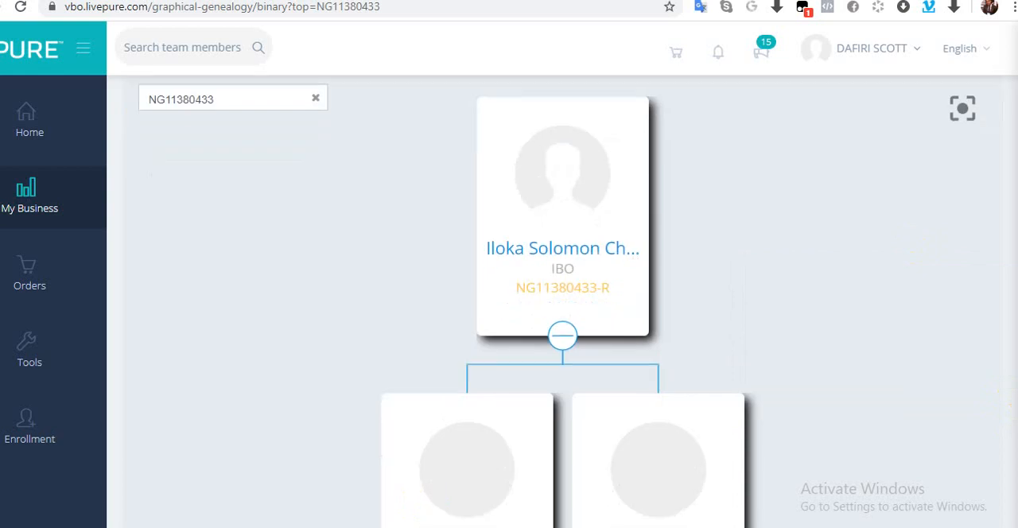
pyautogui.scroll(-1, 562, 318)
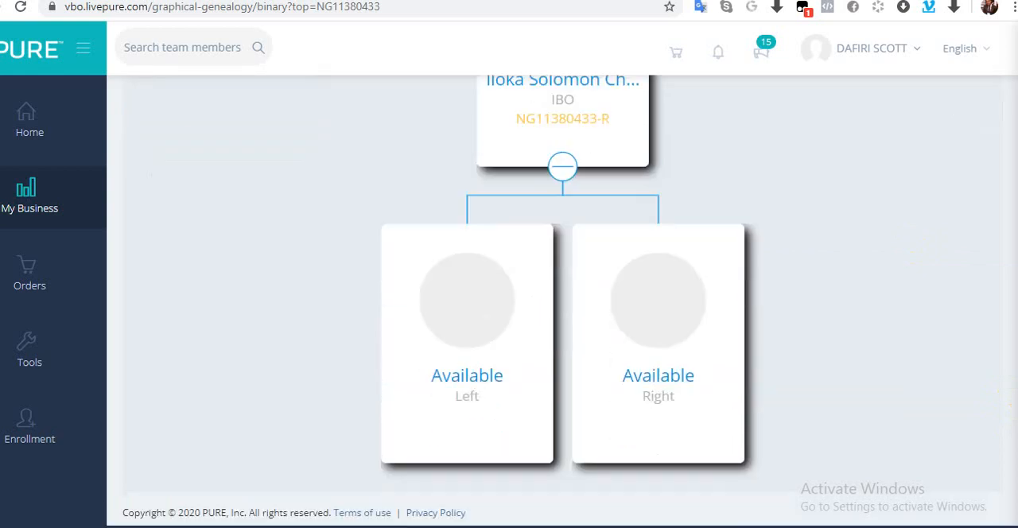
pyautogui.click(648, 381)
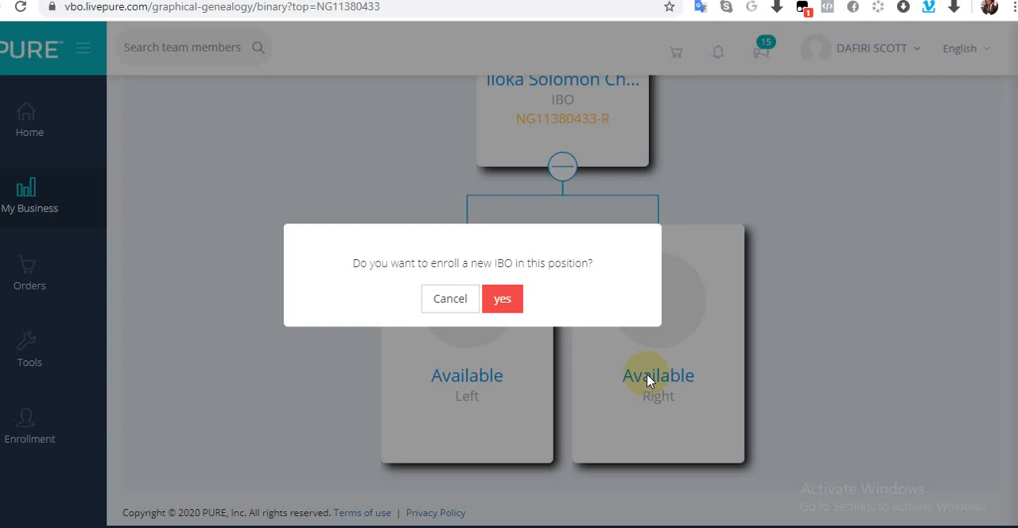
pyautogui.click(503, 300)
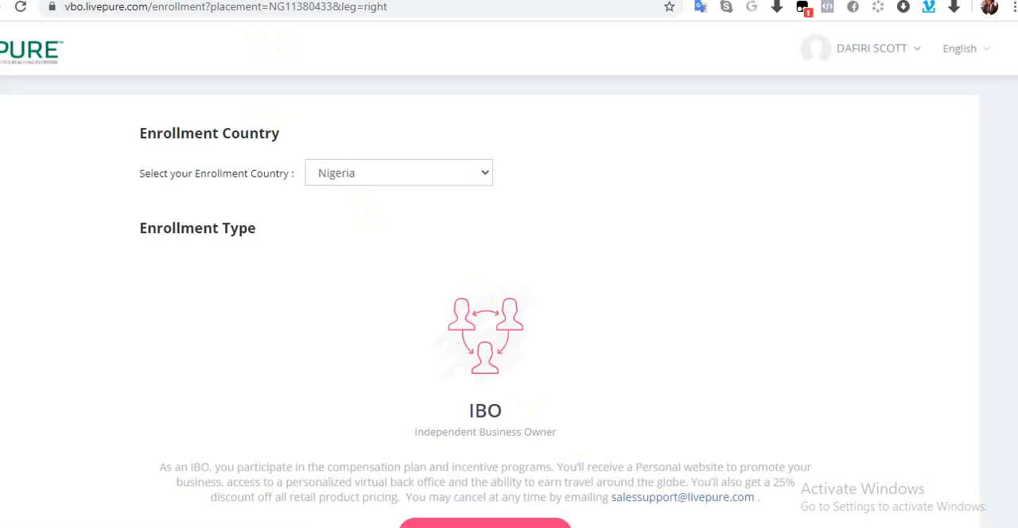
# Step: Set the enrollment country to Ghana and continue as a new IBO
pyautogui.scroll(-1, 490, 302)
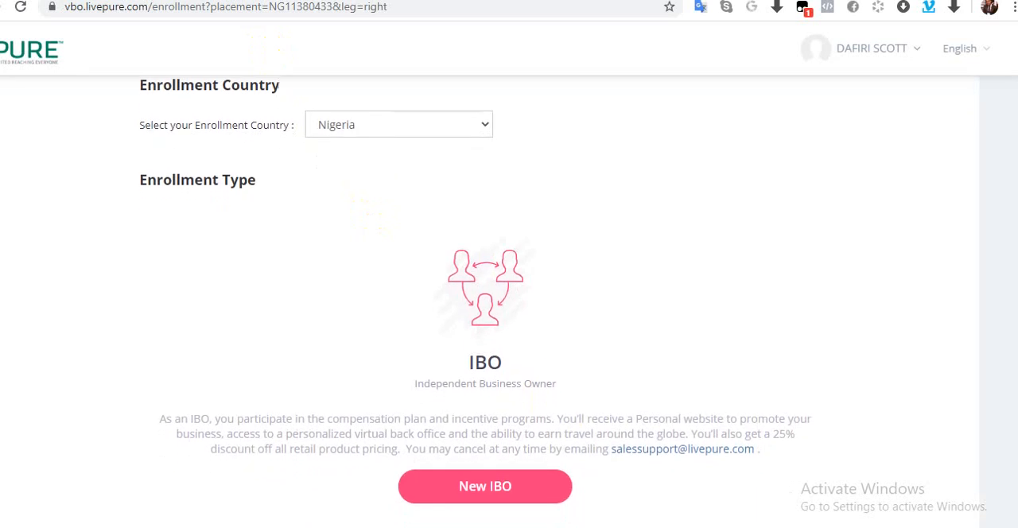
pyautogui.click(485, 125)
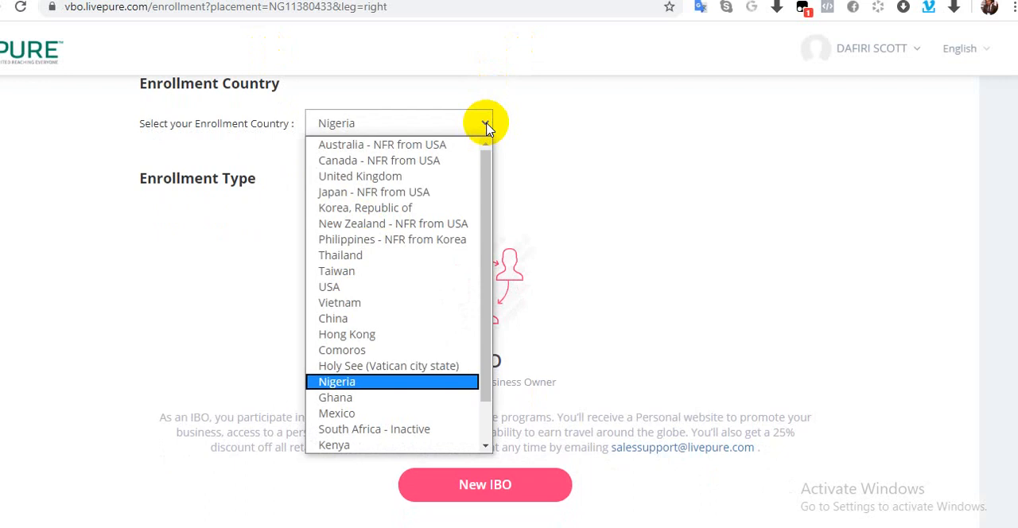
pyautogui.click(360, 398)
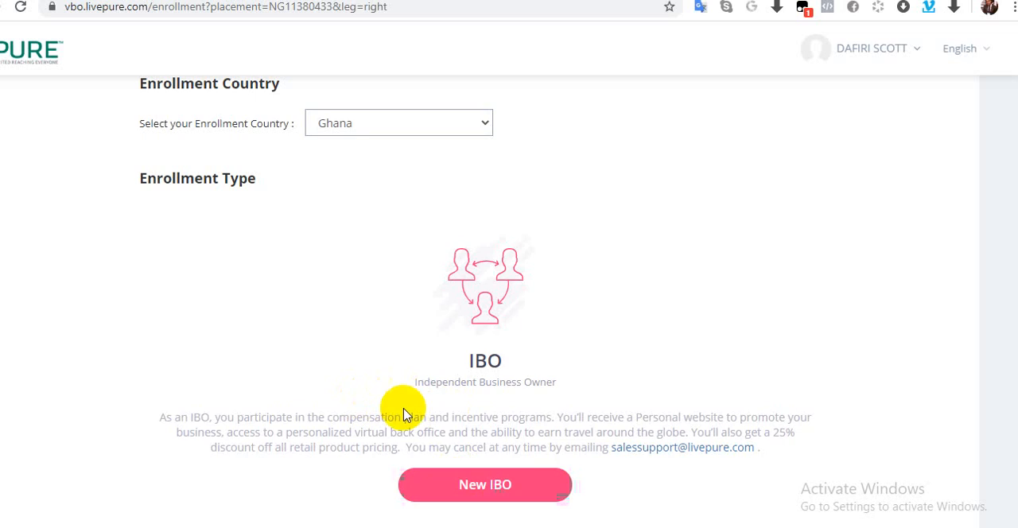
pyautogui.click(468, 486)
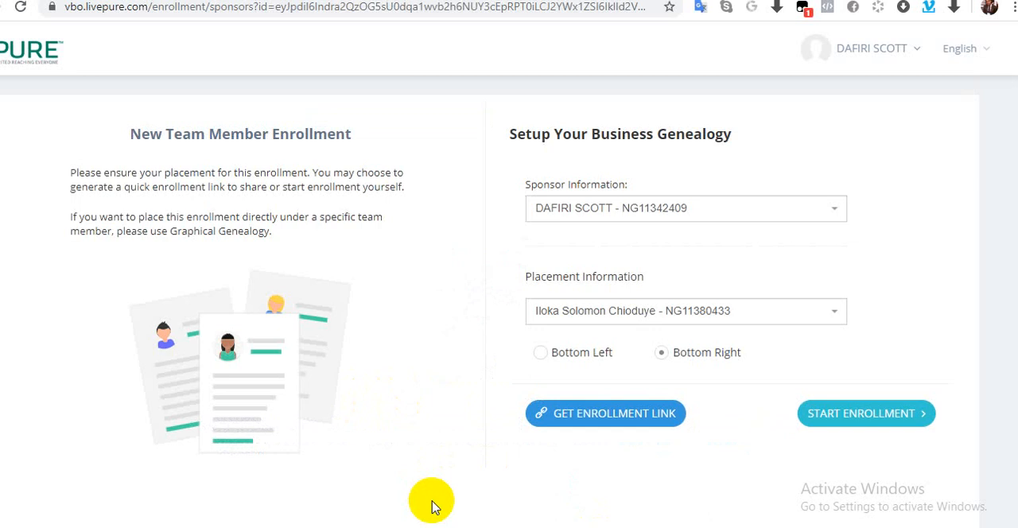
# Step: Change the enrollment's sponsor to another team member, found by first name
pyautogui.click(645, 210)
pyautogui.click(646, 210)
pyautogui.click(647, 209)
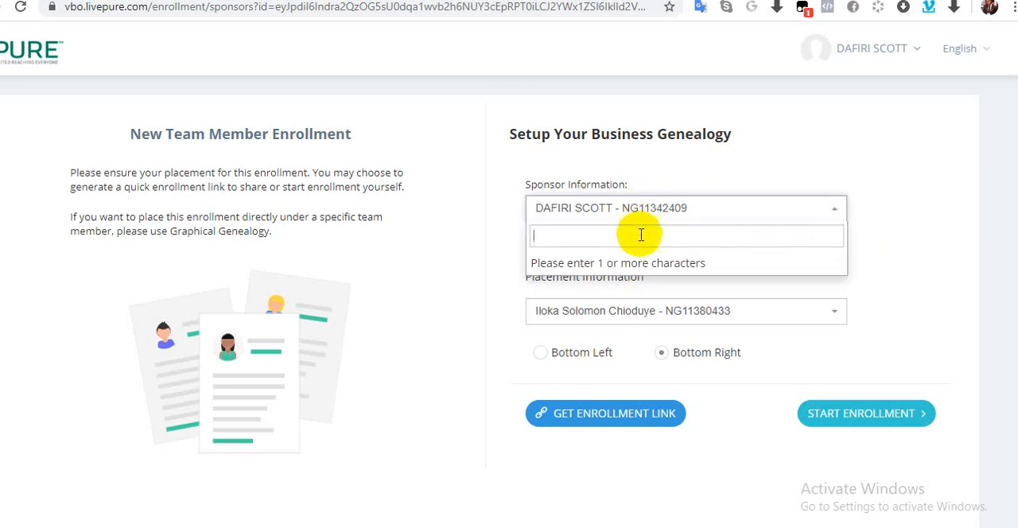
pyautogui.write('nuhu')
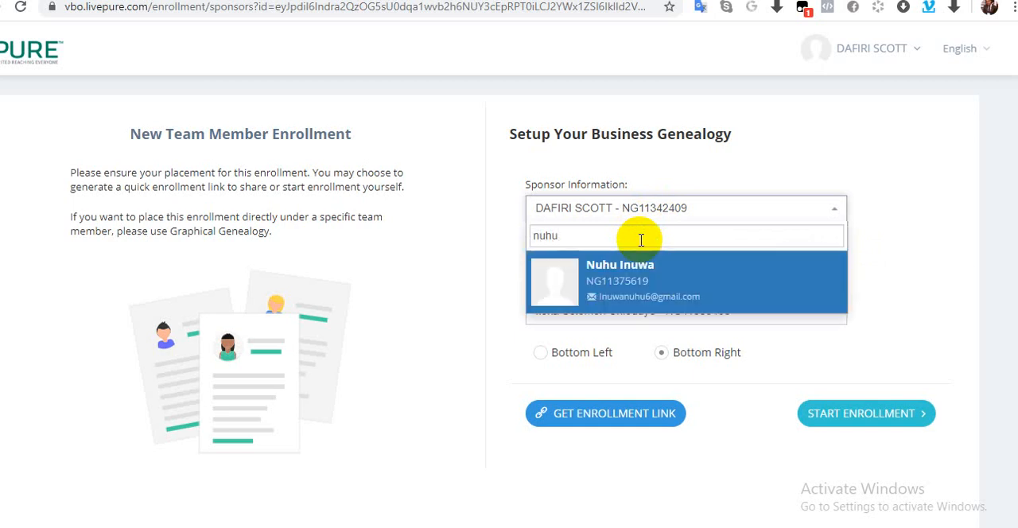
pyautogui.click(633, 298)
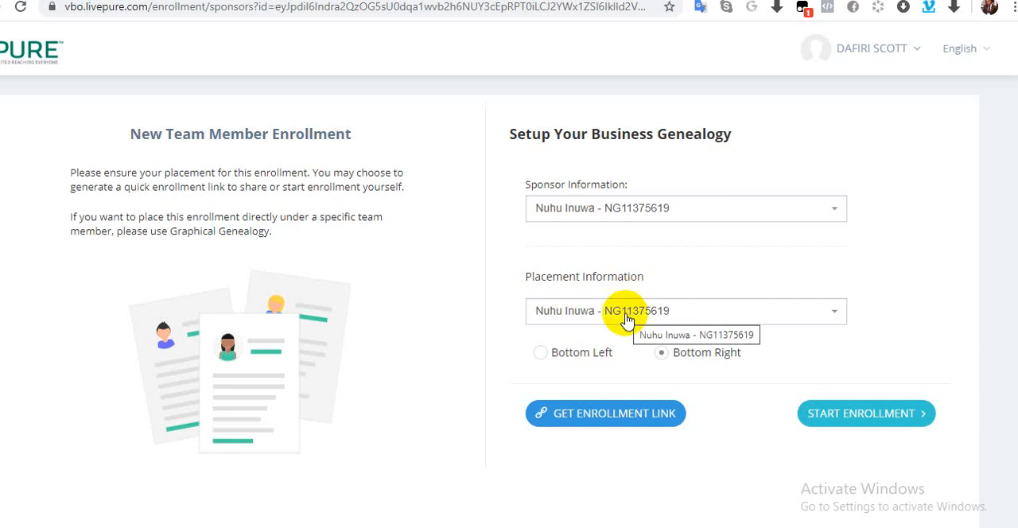
# Step: Set the placement to the member with the open bottom right position, found by name, and start the enrollment
pyautogui.click(627, 319)
pyautogui.click(619, 346)
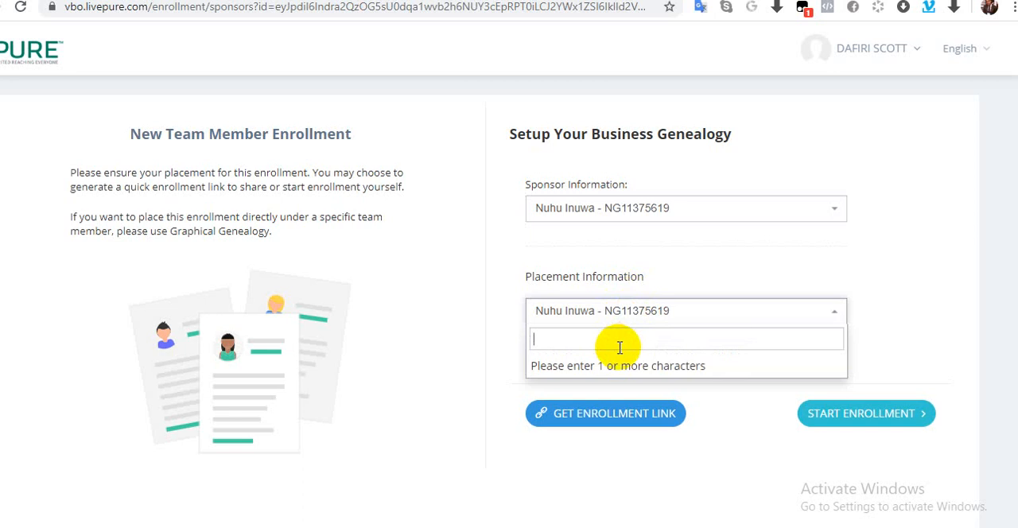
pyautogui.write('ilo')
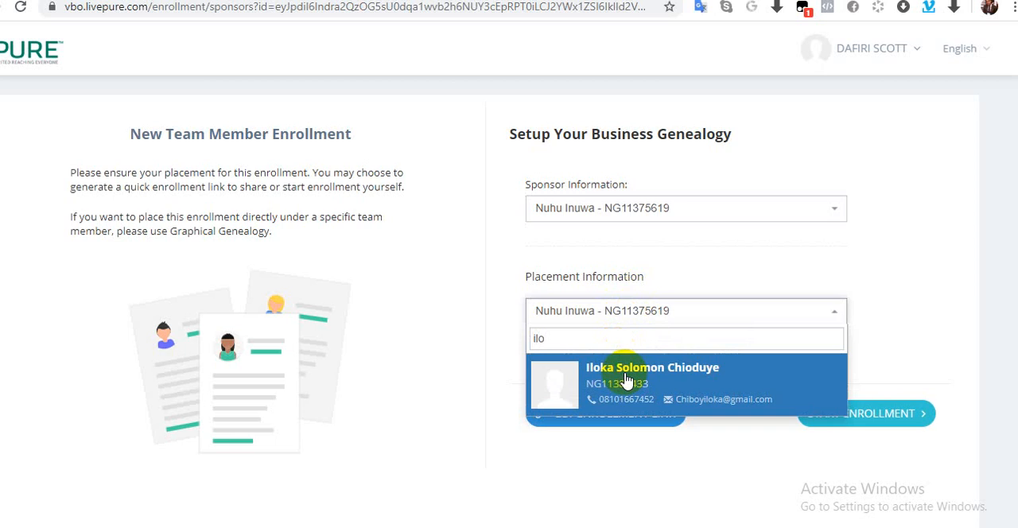
pyautogui.click(624, 375)
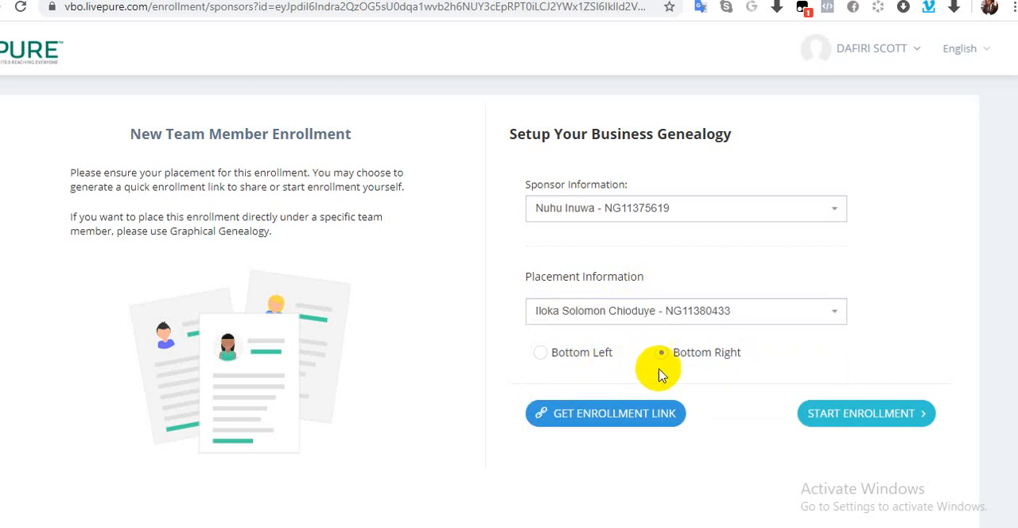
pyautogui.click(841, 415)
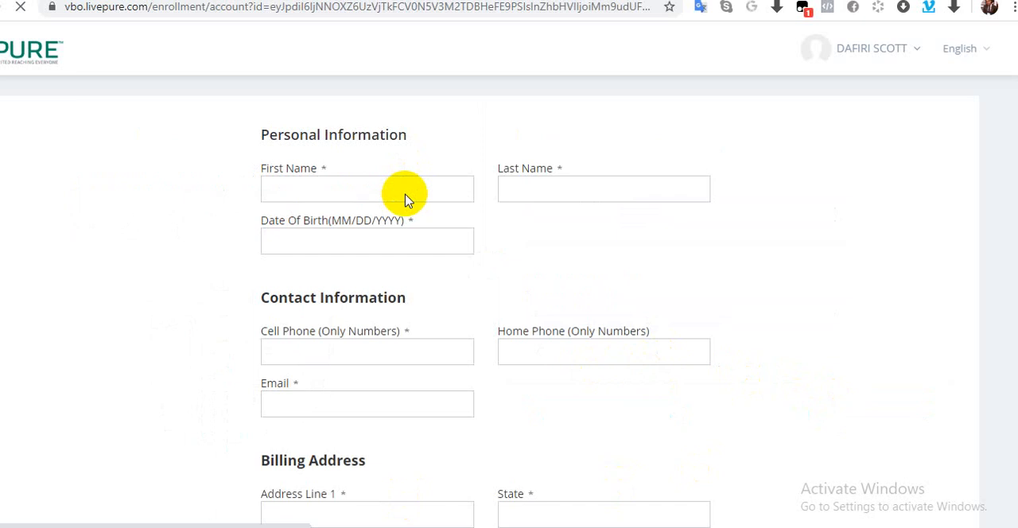
# Step: Examine the account setup form's personal, contact, billing address, shipping address, back-office password and agreement sections
pyautogui.click(404, 196)
pyautogui.click(405, 183)
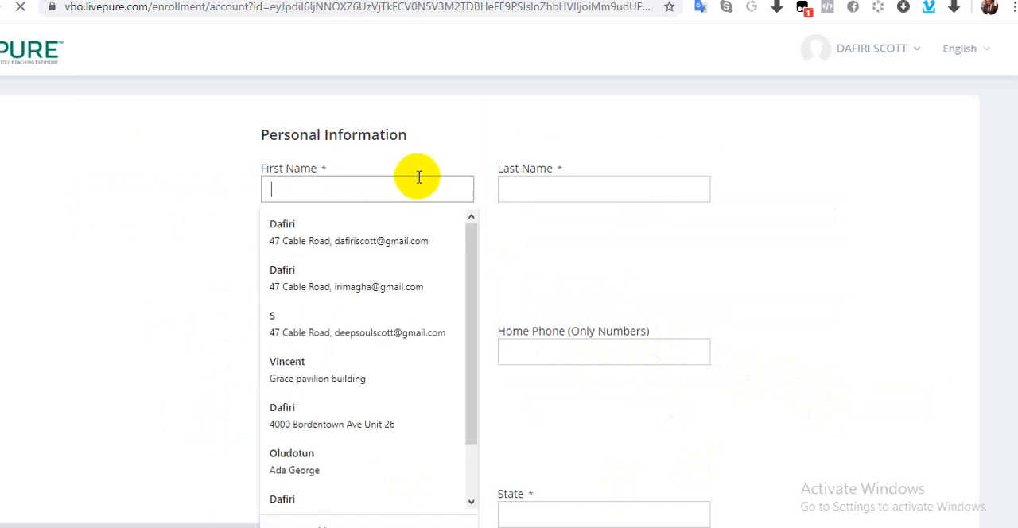
pyautogui.click(487, 137)
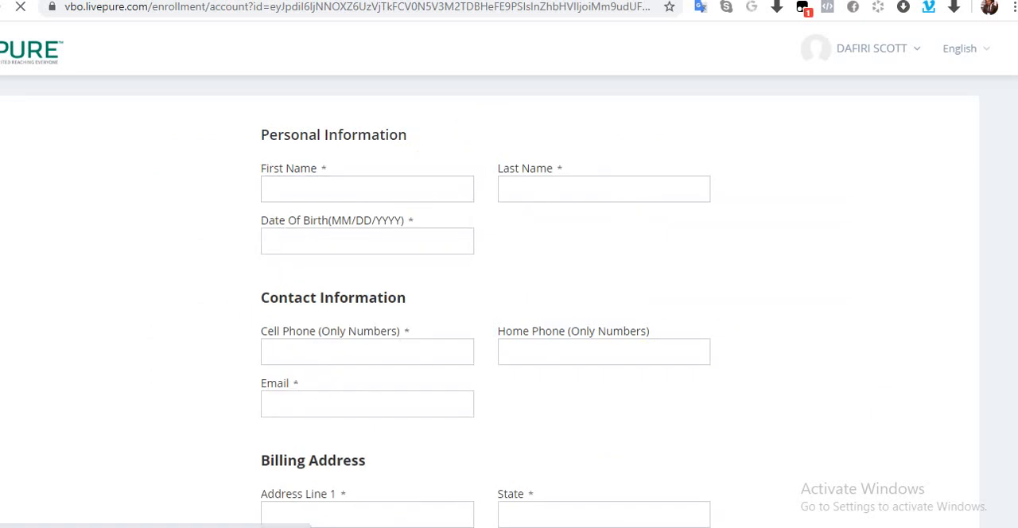
pyautogui.scroll(-3, 490, 301)
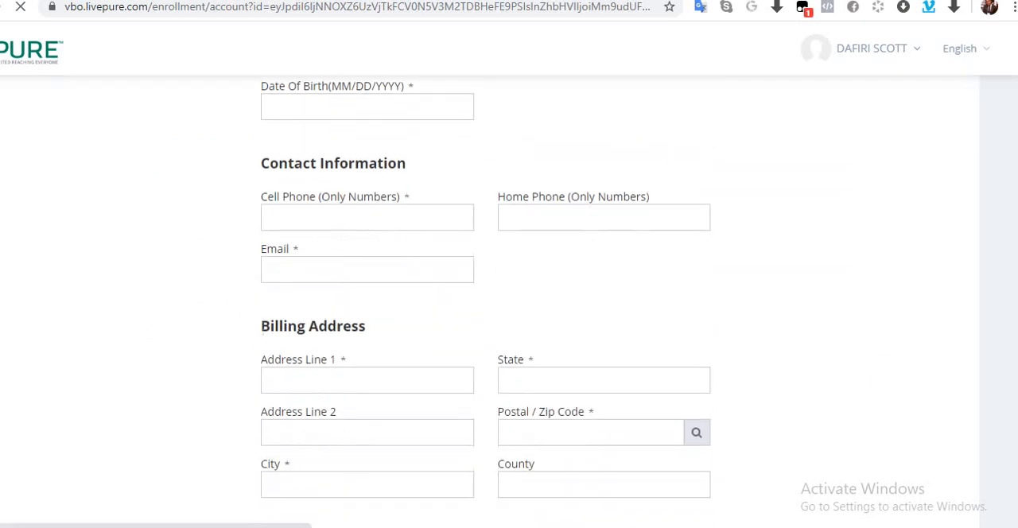
pyautogui.scroll(-3, 490, 302)
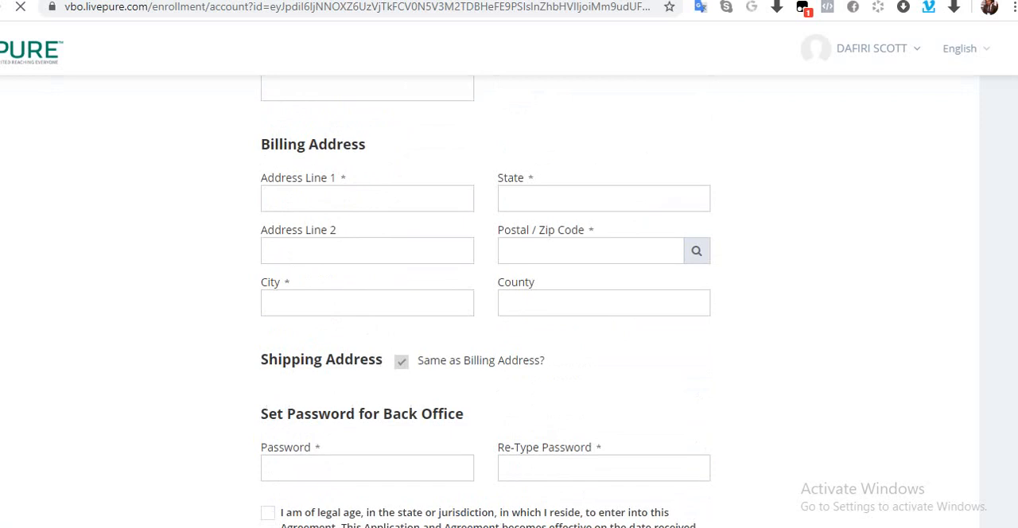
pyautogui.scroll(-1, 489, 302)
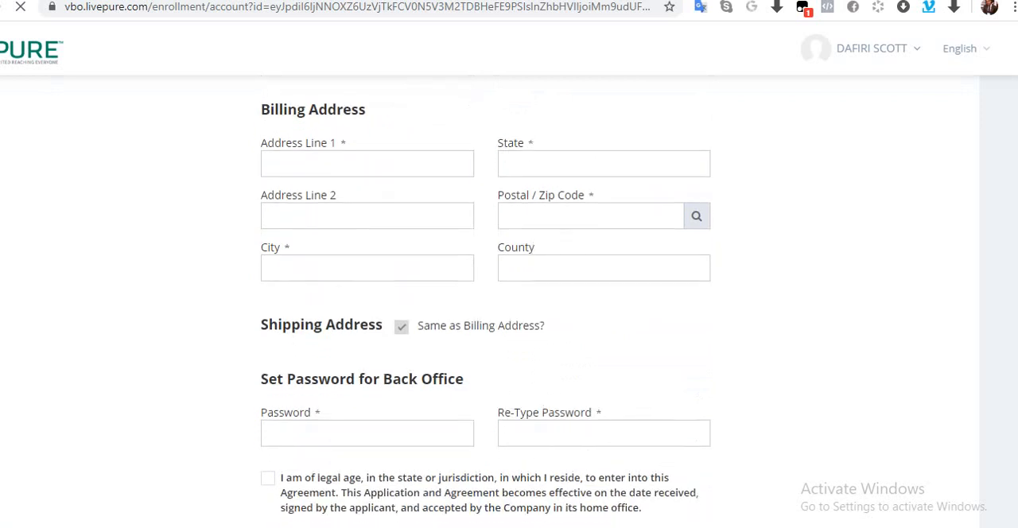
pyautogui.scroll(-1, 485, 301)
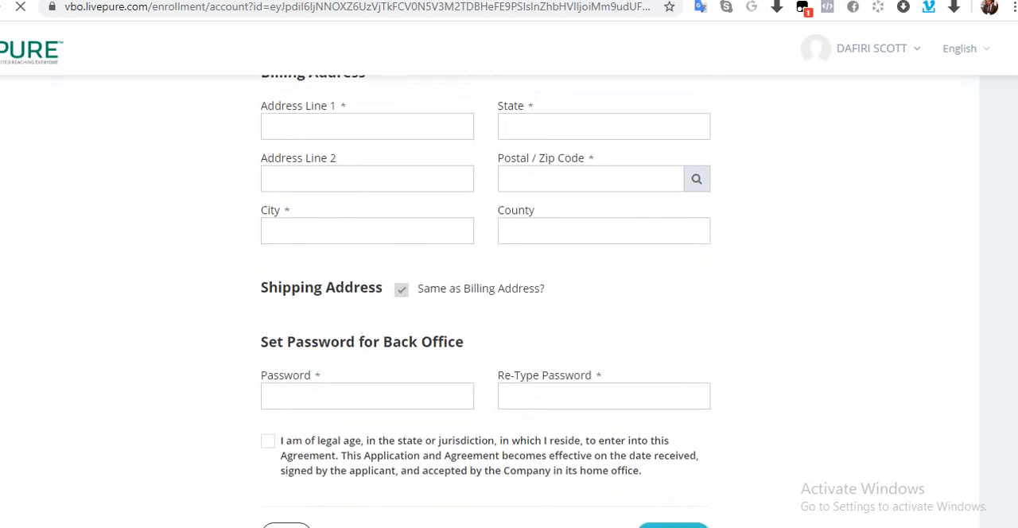
pyautogui.scroll(3, 400, 295)
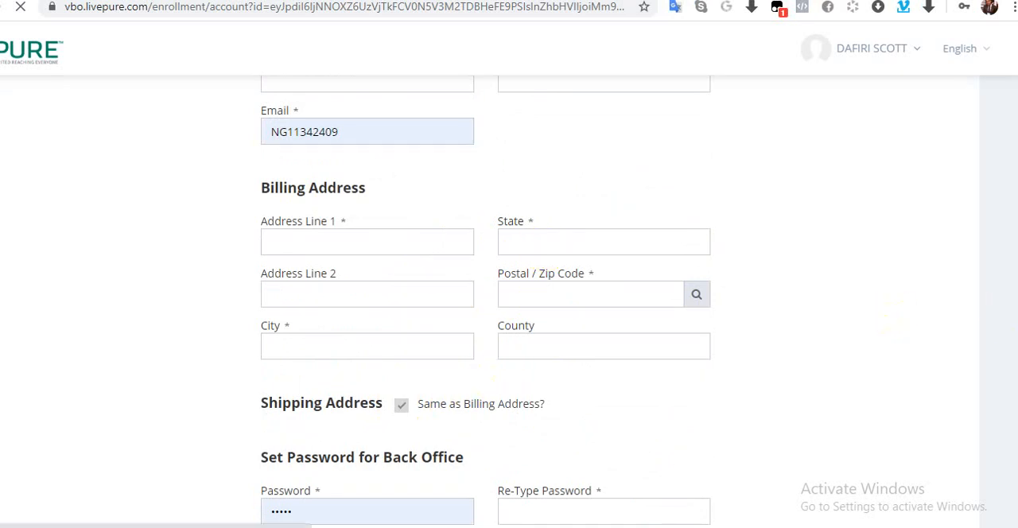
pyautogui.scroll(-2, 508, 302)
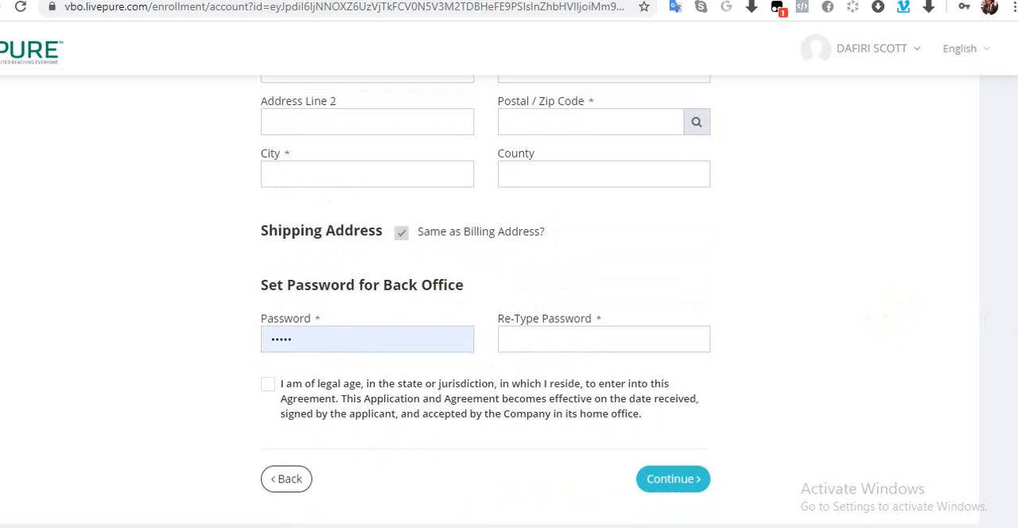
pyautogui.scroll(1, 509, 302)
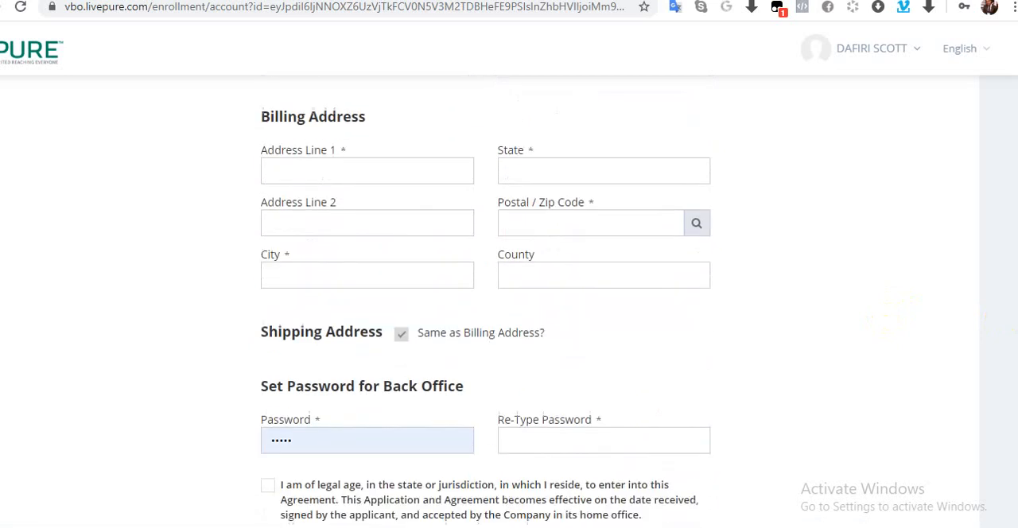
pyautogui.scroll(-1, 509, 303)
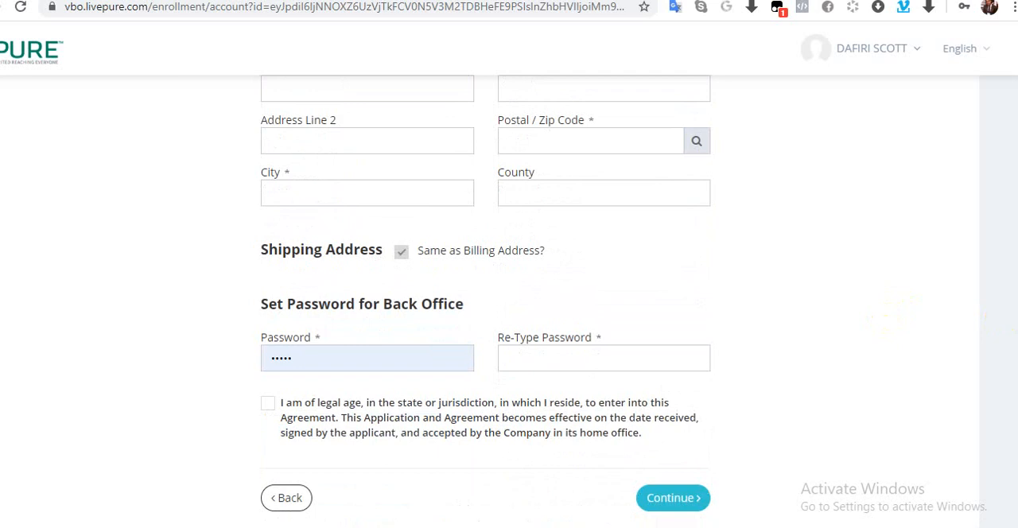
pyautogui.scroll(-1, 509, 302)
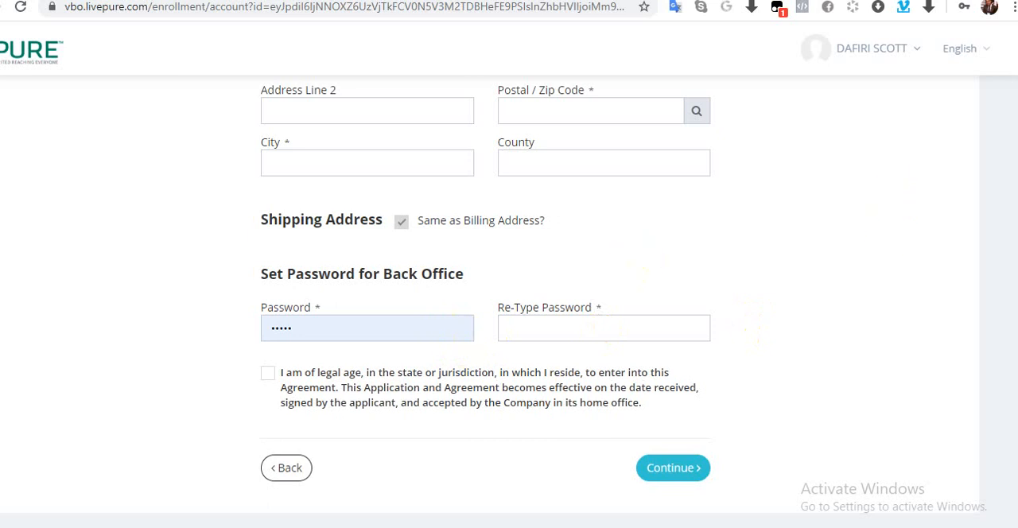
pyautogui.scroll(4, 1000, 194)
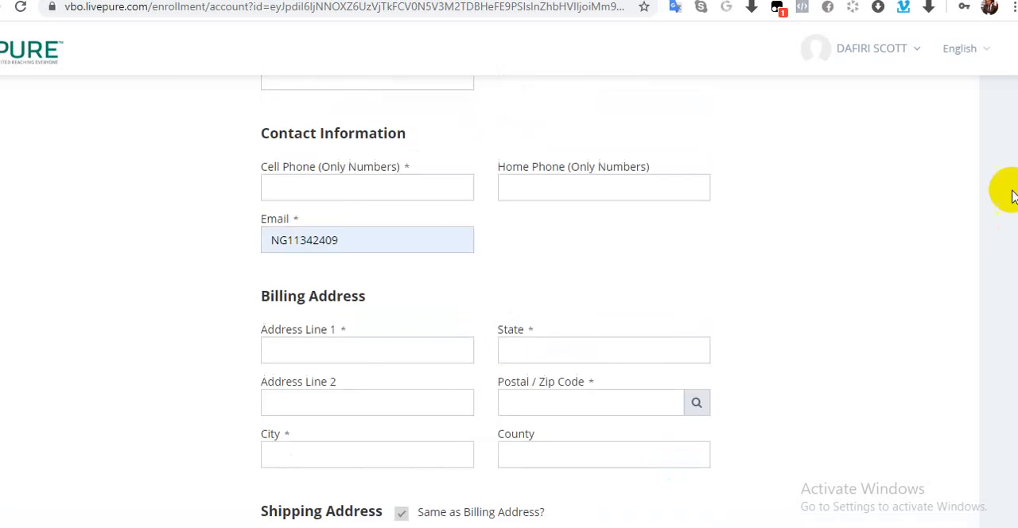
pyautogui.scroll(2, 1000, 182)
pyautogui.scroll(2, 999, 104)
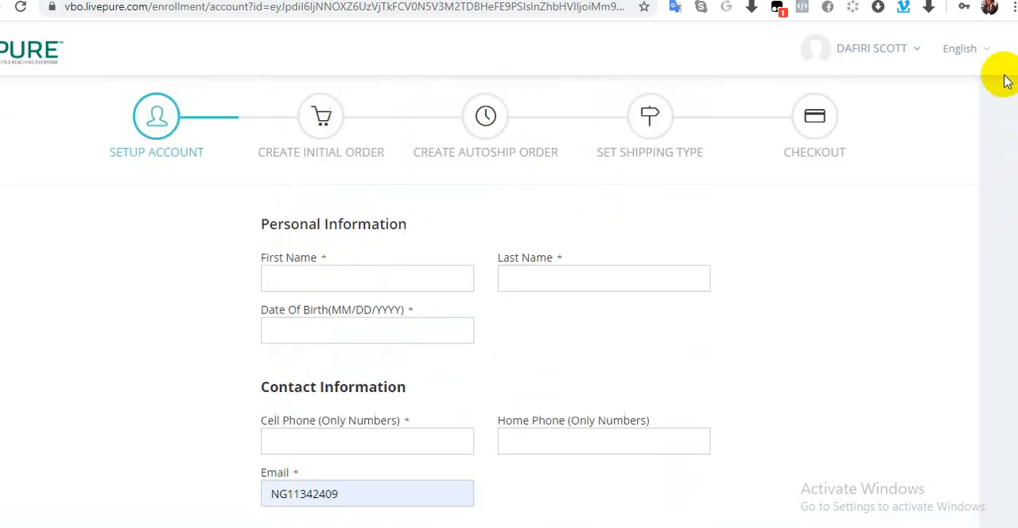
pyautogui.scroll(-4, 1004, 80)
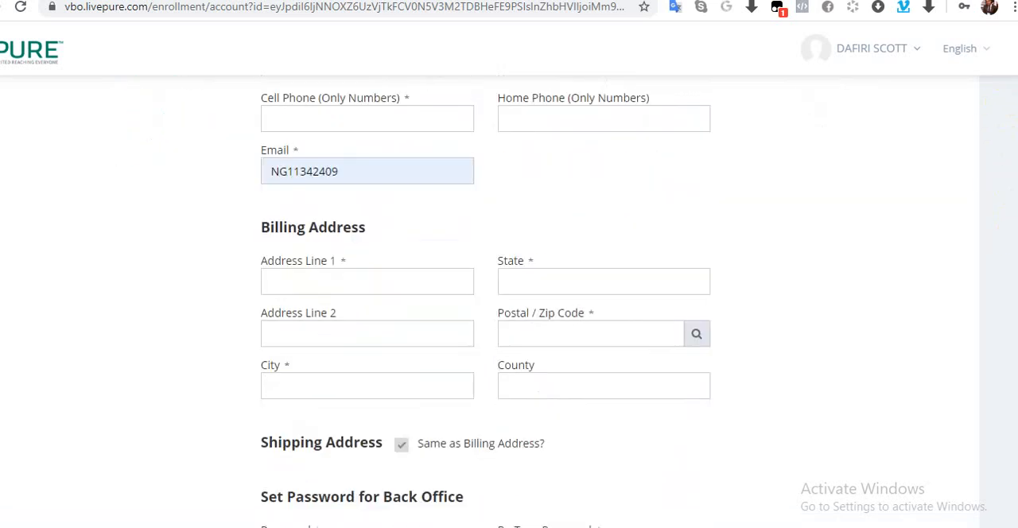
pyautogui.scroll(1, 486, 306)
pyautogui.scroll(-1, 486, 306)
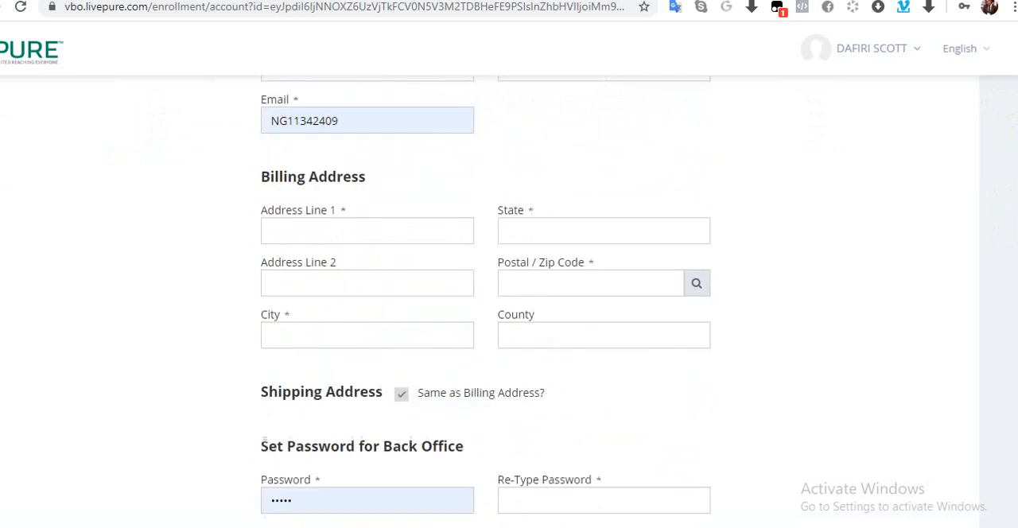
# Step: Accept the legal-age agreement and continue from the completed account details to the initial order
pyautogui.scroll(-2, 486, 307)
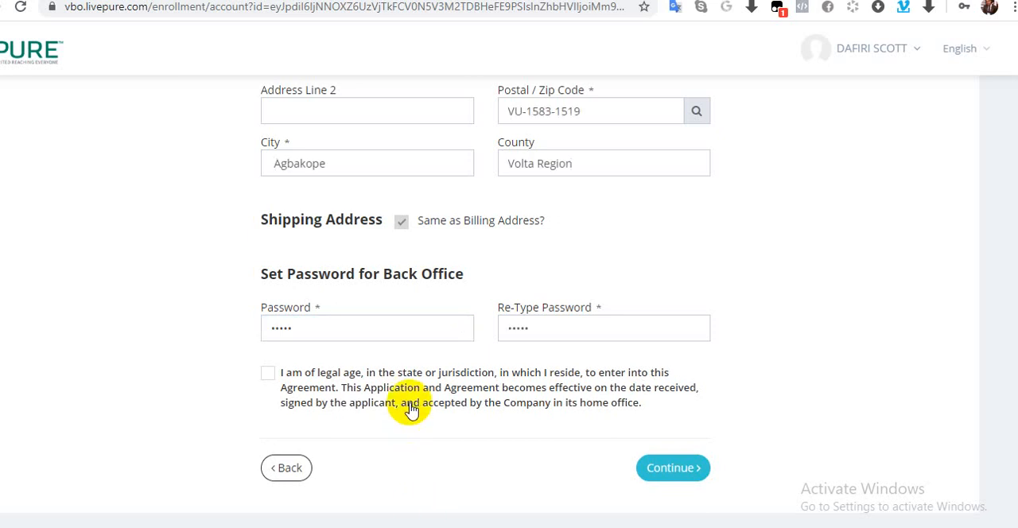
pyautogui.click(269, 374)
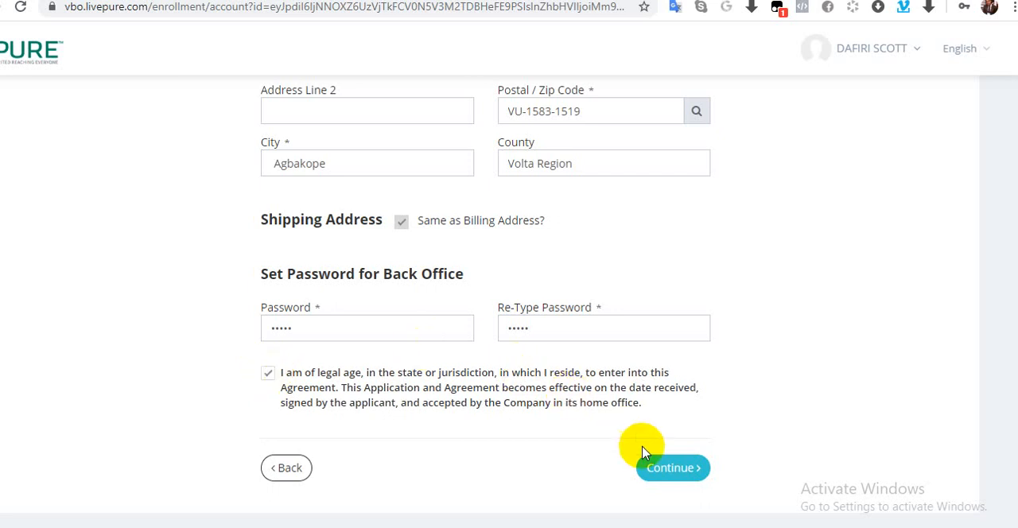
pyautogui.click(676, 471)
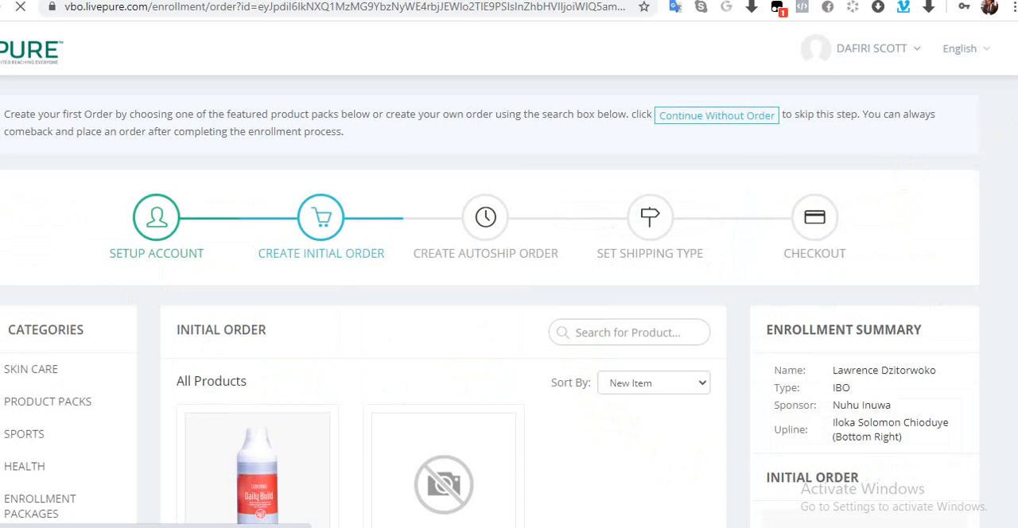
# Step: Dismiss the browser's offer to save the password and continue the enrollment without an initial order
pyautogui.scroll(-2, 490, 307)
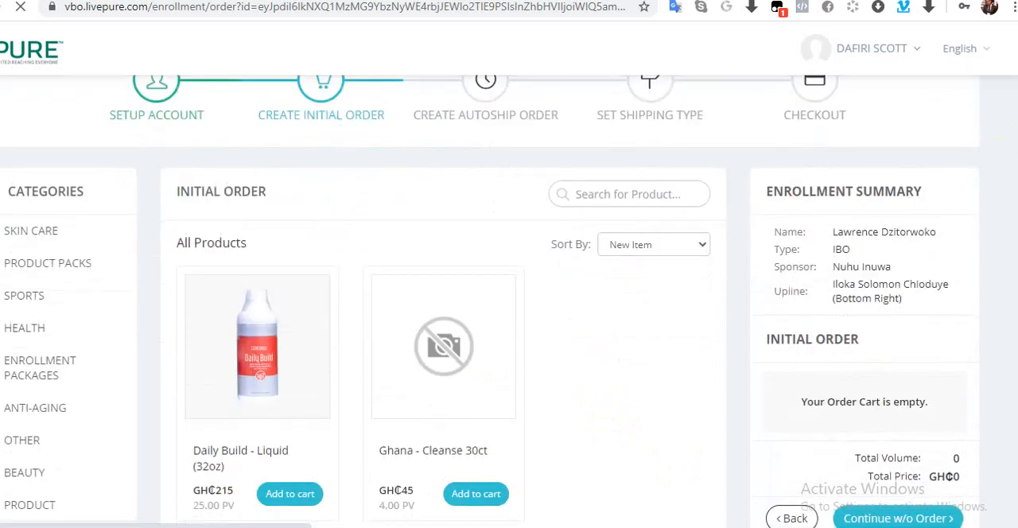
pyautogui.scroll(-1, 509, 302)
pyautogui.scroll(-1, 509, 303)
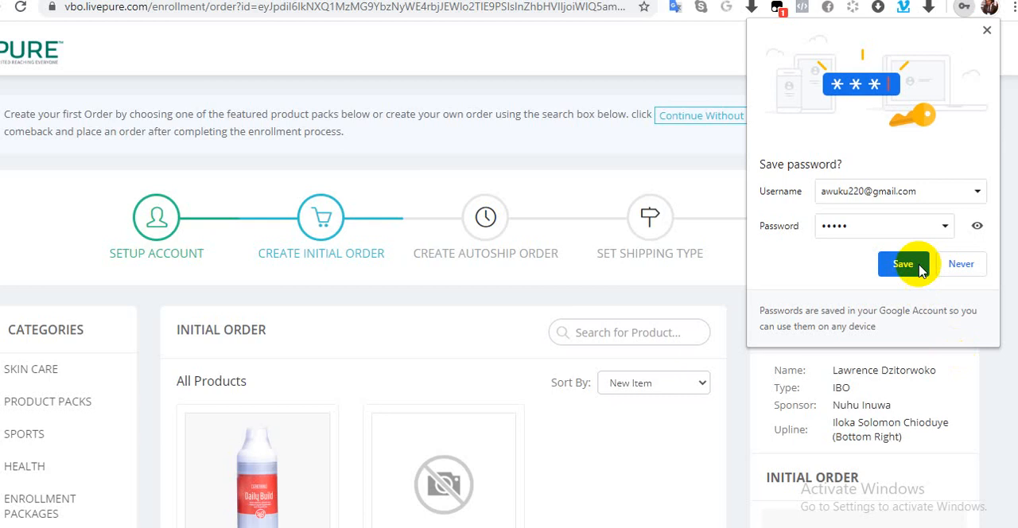
pyautogui.click(988, 30)
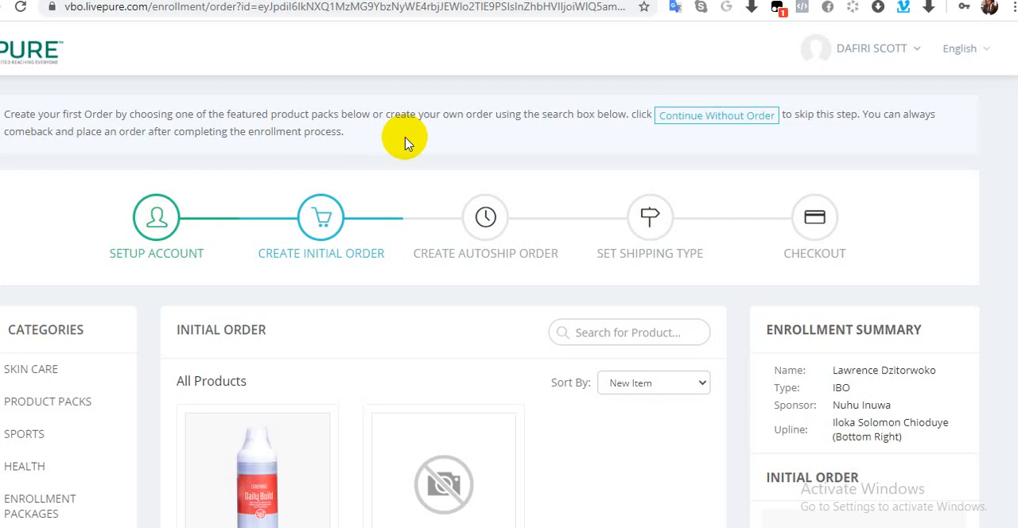
pyautogui.click(670, 121)
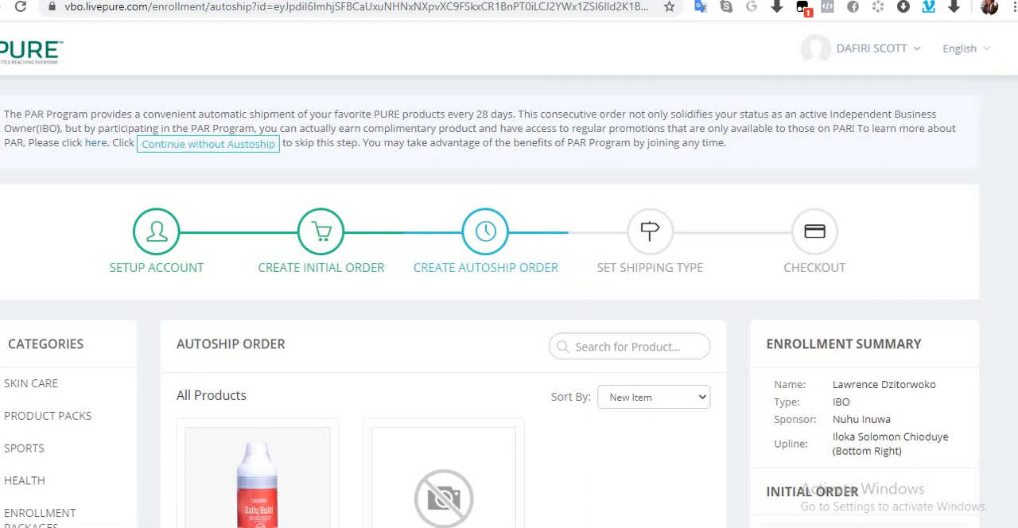
# Step: Look over the autoship products and continue the enrollment without an autoship order
pyautogui.scroll(-2, 509, 302)
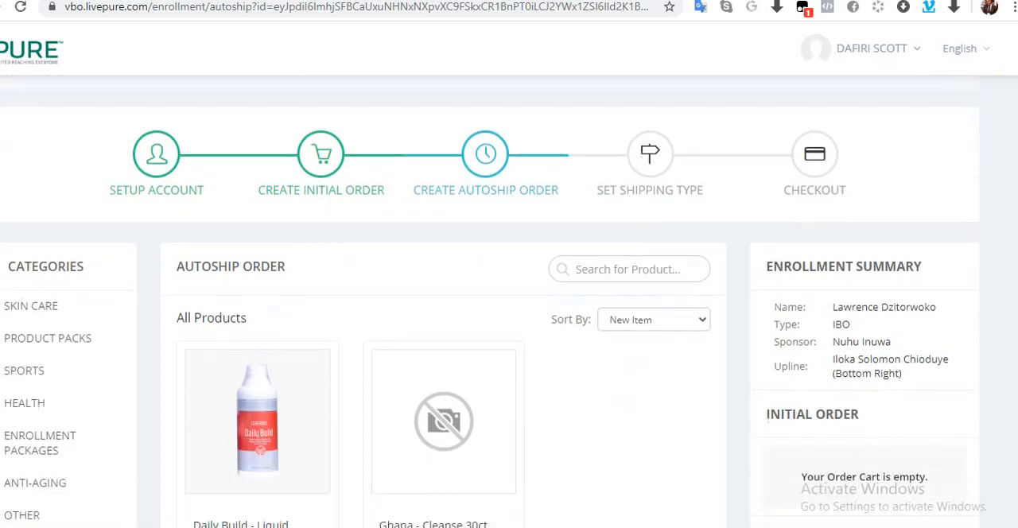
pyautogui.scroll(-2, 509, 303)
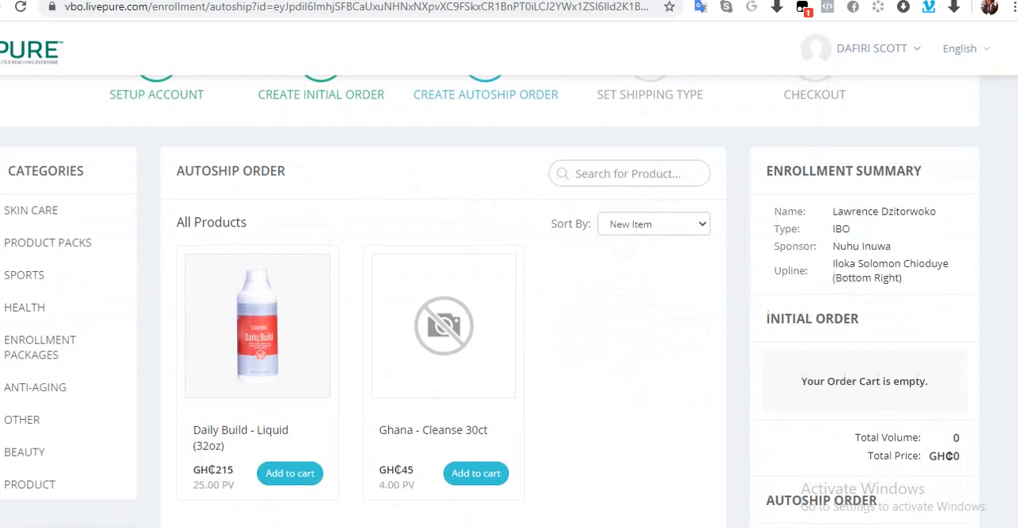
pyautogui.scroll(4, 490, 301)
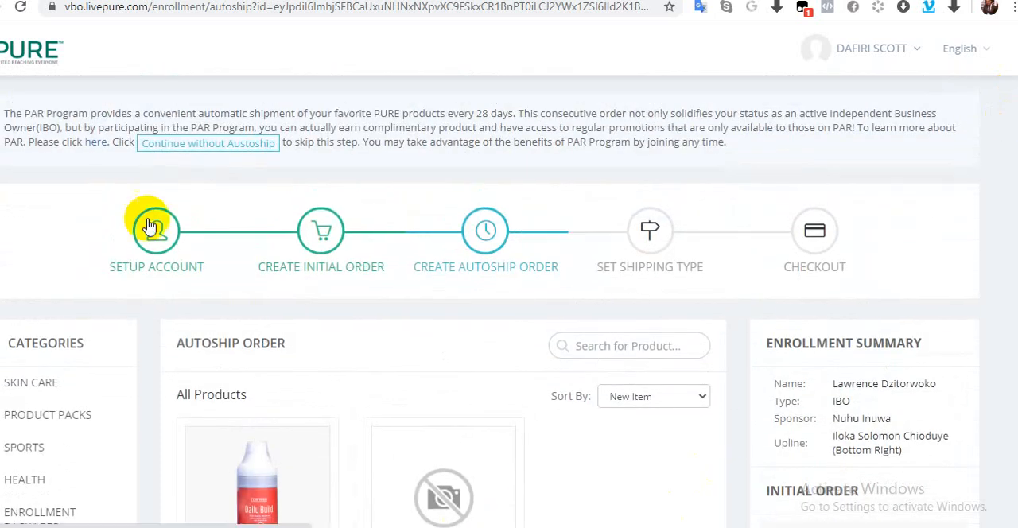
pyautogui.click(208, 149)
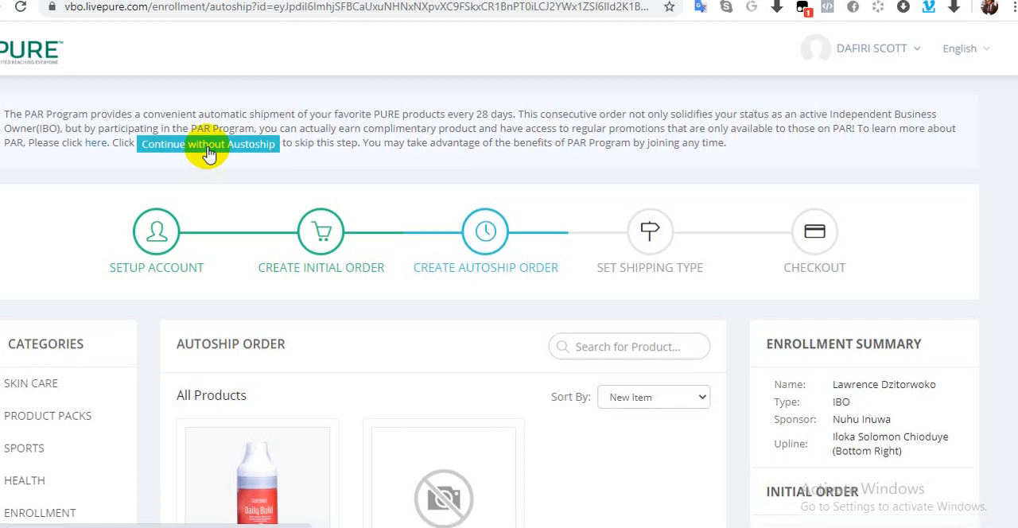
pyautogui.click(208, 151)
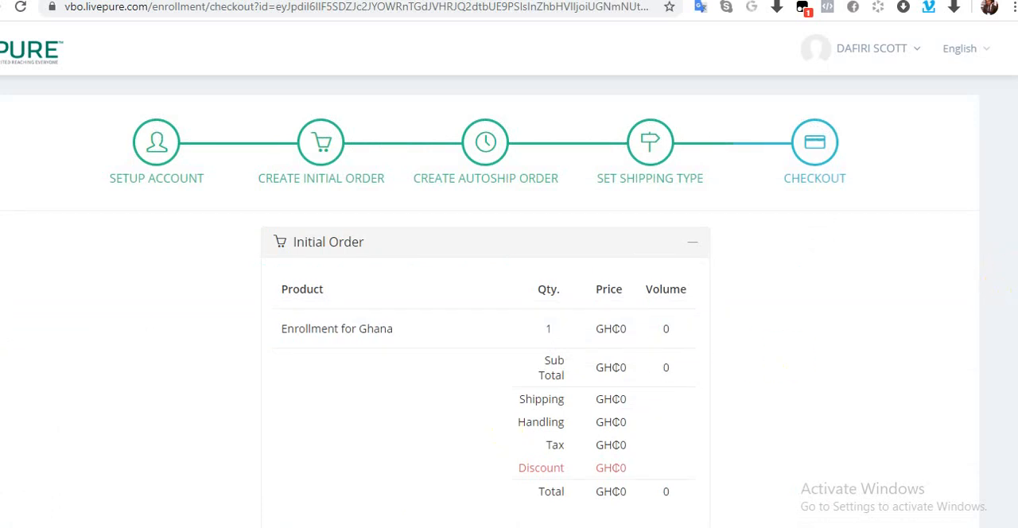
# Step: Review the Enrollment for Ghana order at checkout and submit the enrollment
pyautogui.scroll(-2, 509, 318)
pyautogui.scroll(-1, 509, 302)
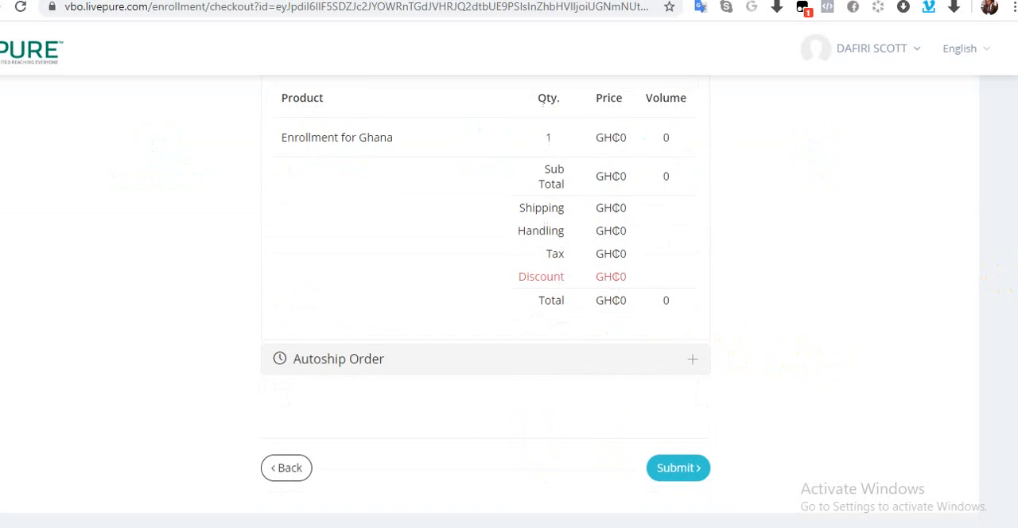
pyautogui.click(666, 471)
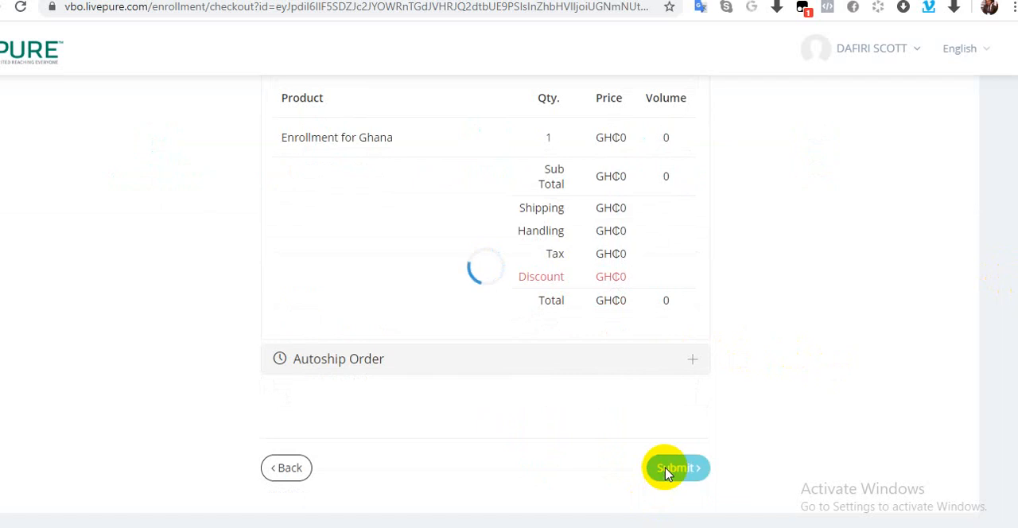